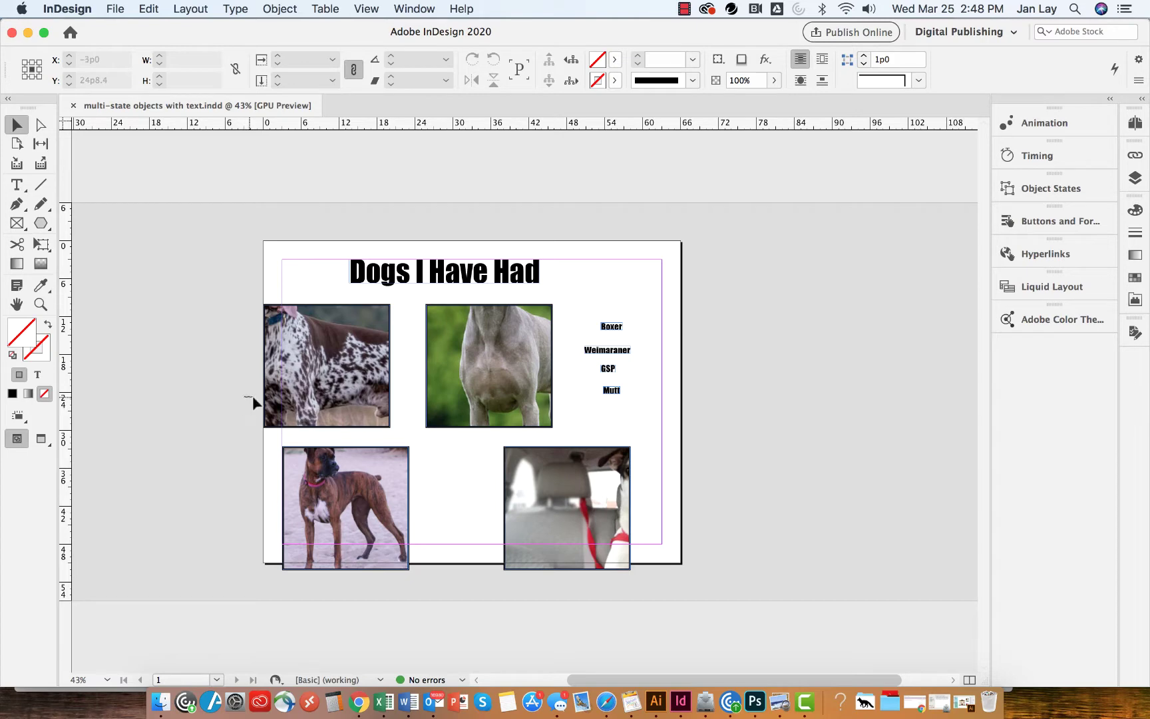
Apply Fitting > Fill Frame Proportionally to all four dog photos so each whole dog shows.
{"action": "left_click_drag", "start_coordinate": [252, 395], "coordinate": [542, 516]}
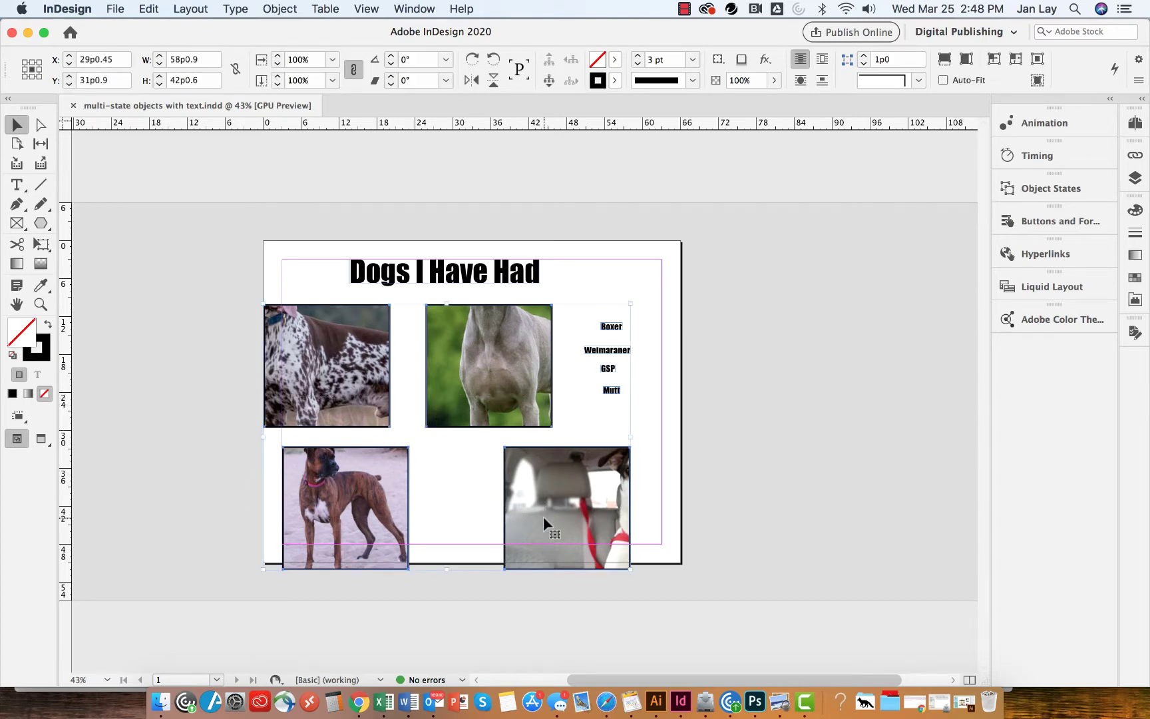
{"action": "right_click", "coordinate": [520, 473]}
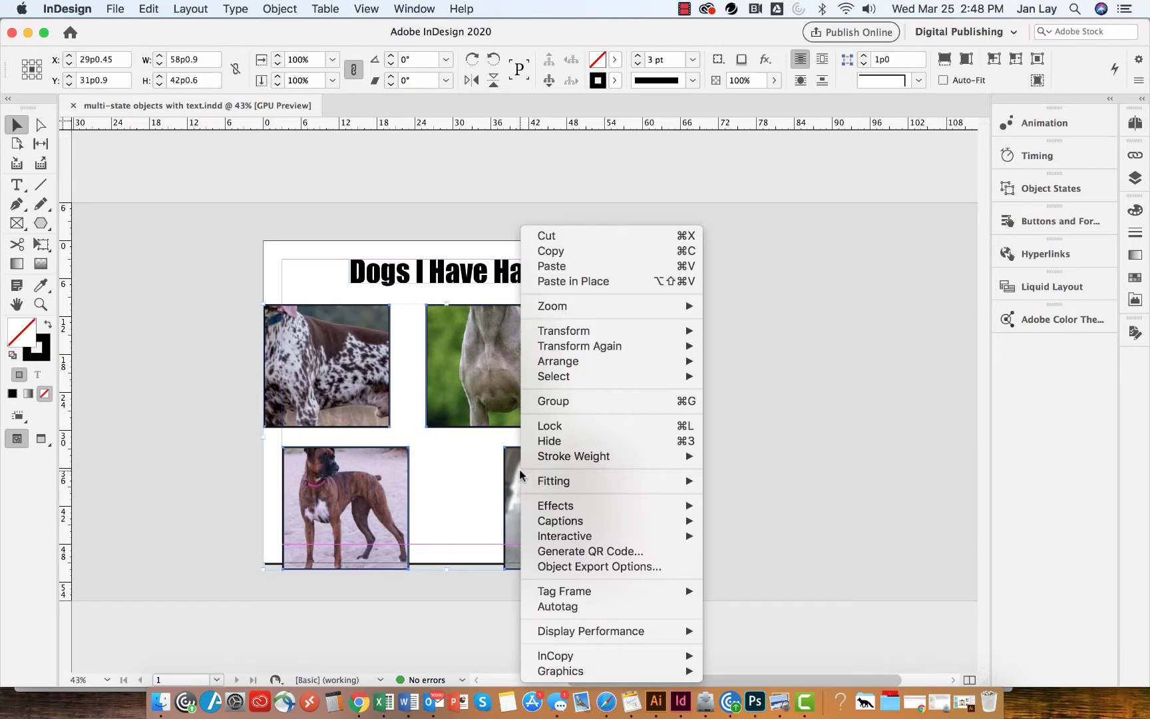
{"action": "mouse_move", "coordinate": [543, 483]}
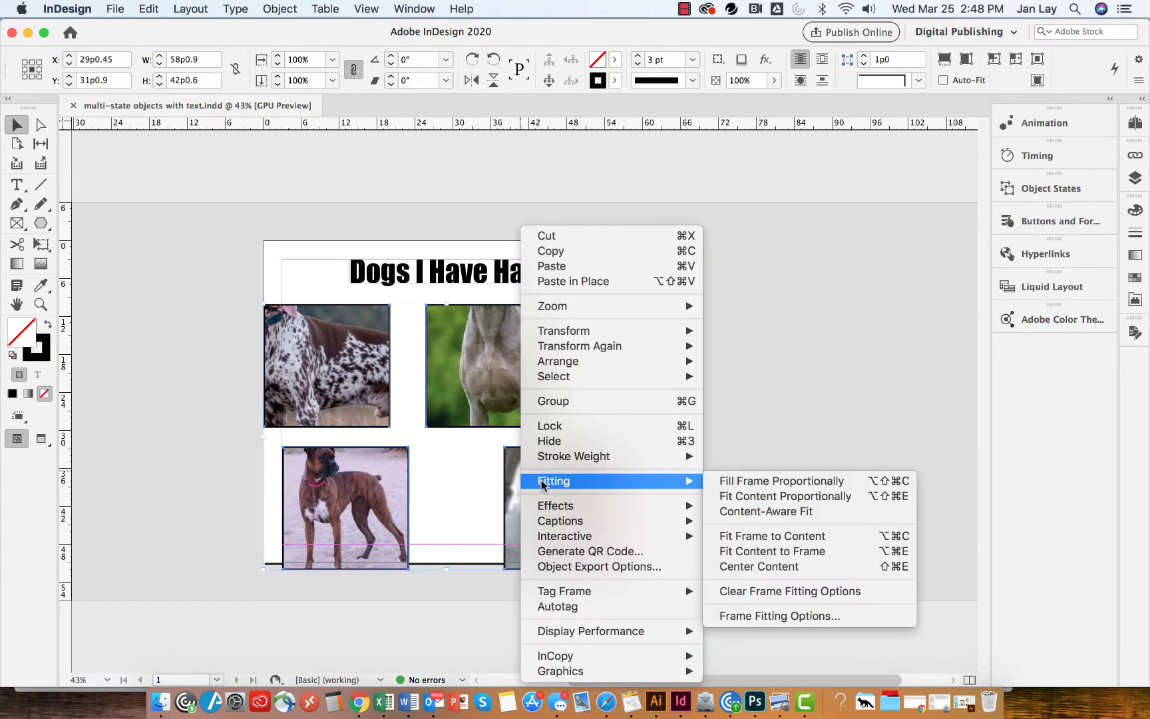
{"action": "left_click", "coordinate": [755, 482]}
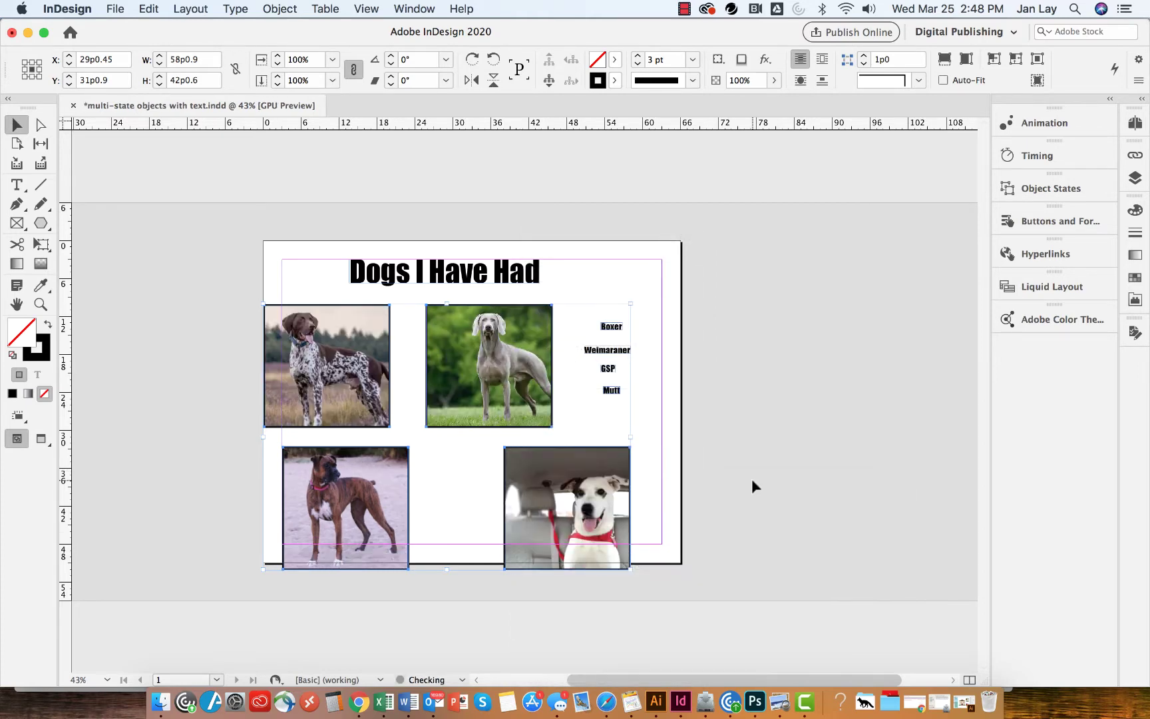
{"action": "left_click", "coordinate": [732, 464]}
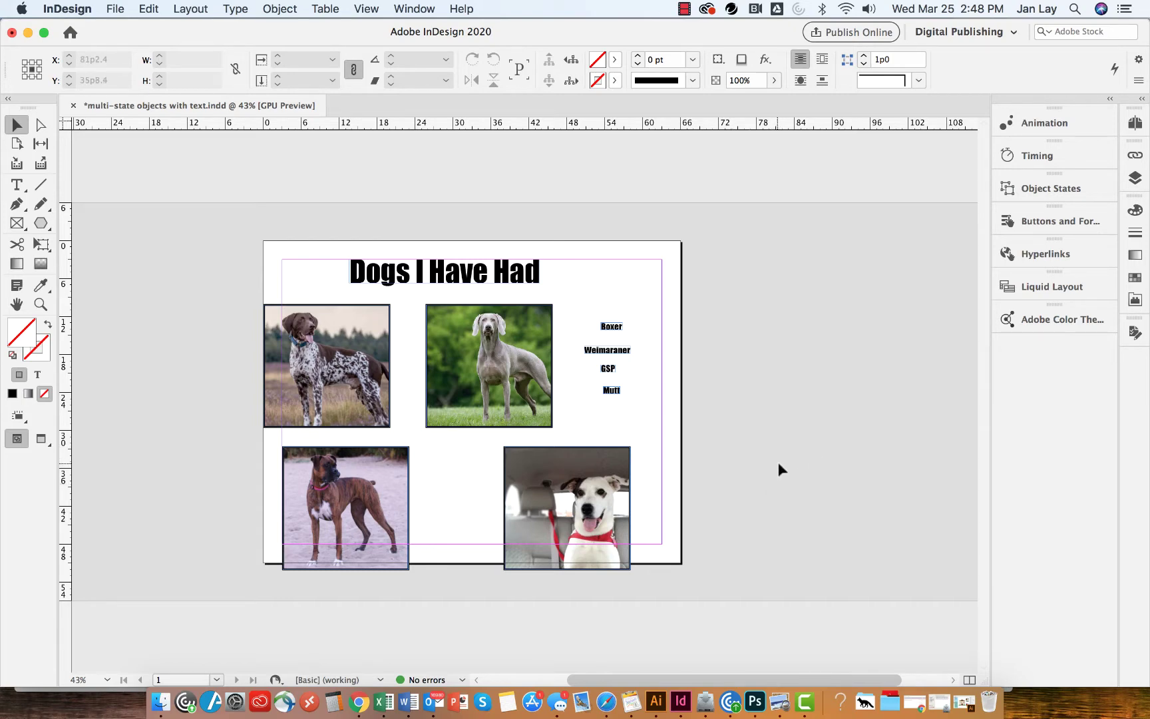
Move the breed labels aside, bring the Mutt and Boxer photos into one top row, and select all four photos.
{"action": "left_click_drag", "start_coordinate": [578, 307], "coordinate": [737, 368]}
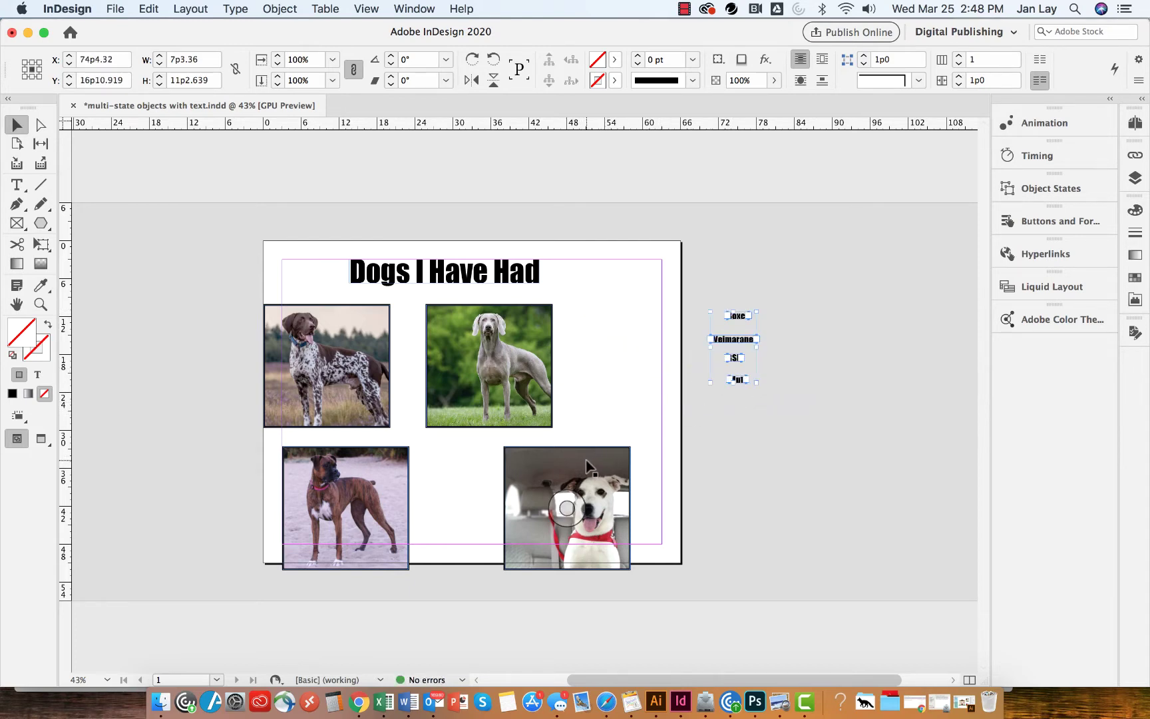
{"action": "left_click_drag", "start_coordinate": [586, 460], "coordinate": [656, 327]}
{"action": "left_click_drag", "start_coordinate": [363, 459], "coordinate": [218, 331]}
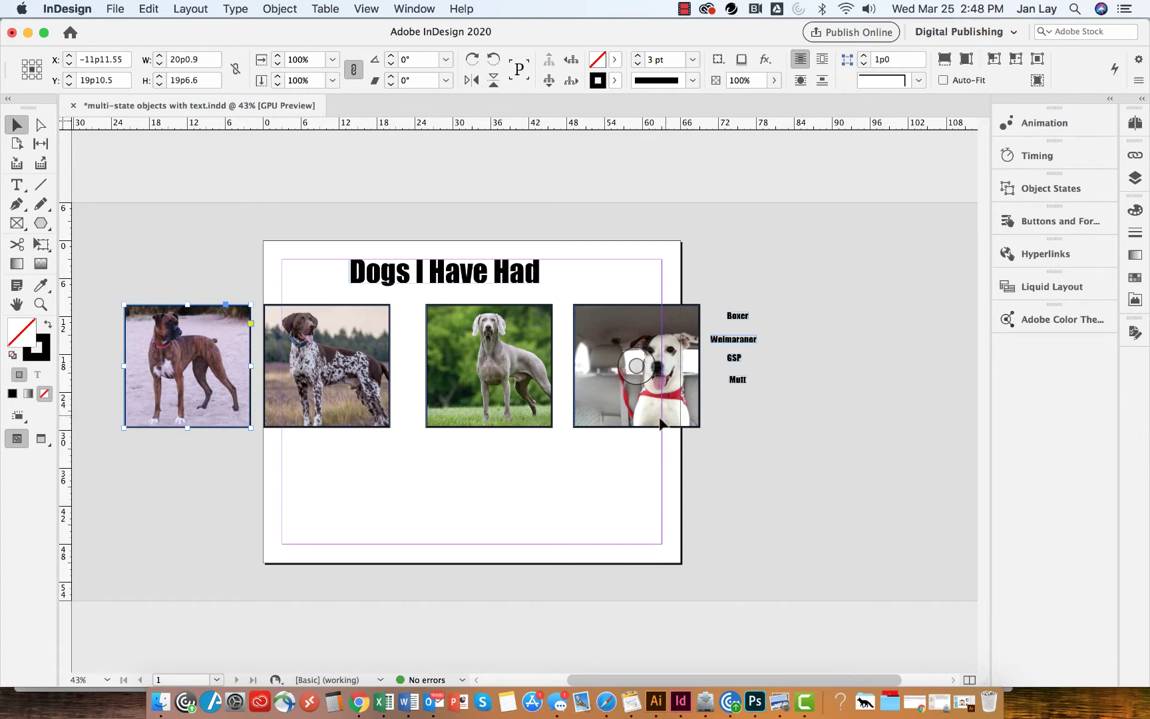
{"action": "left_click_drag", "start_coordinate": [96, 366], "coordinate": [627, 434]}
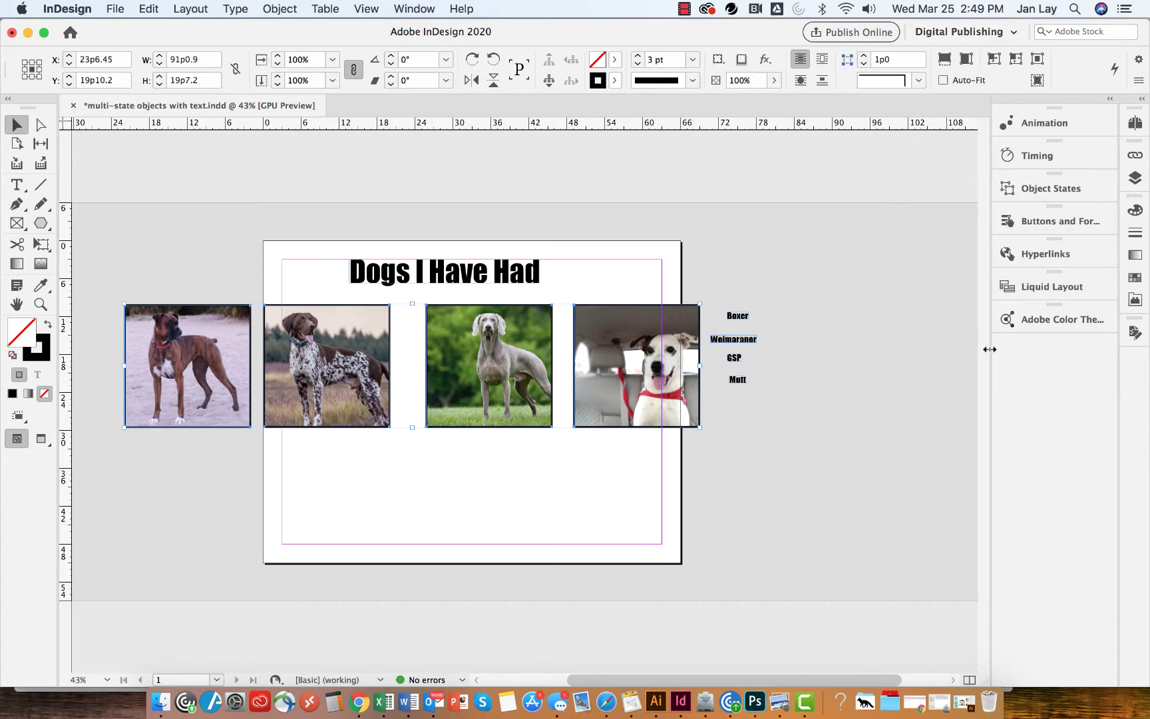
Open the Align panel from Window > Object & Layout and align the four photos' top edges.
{"action": "left_click", "coordinate": [413, 10]}
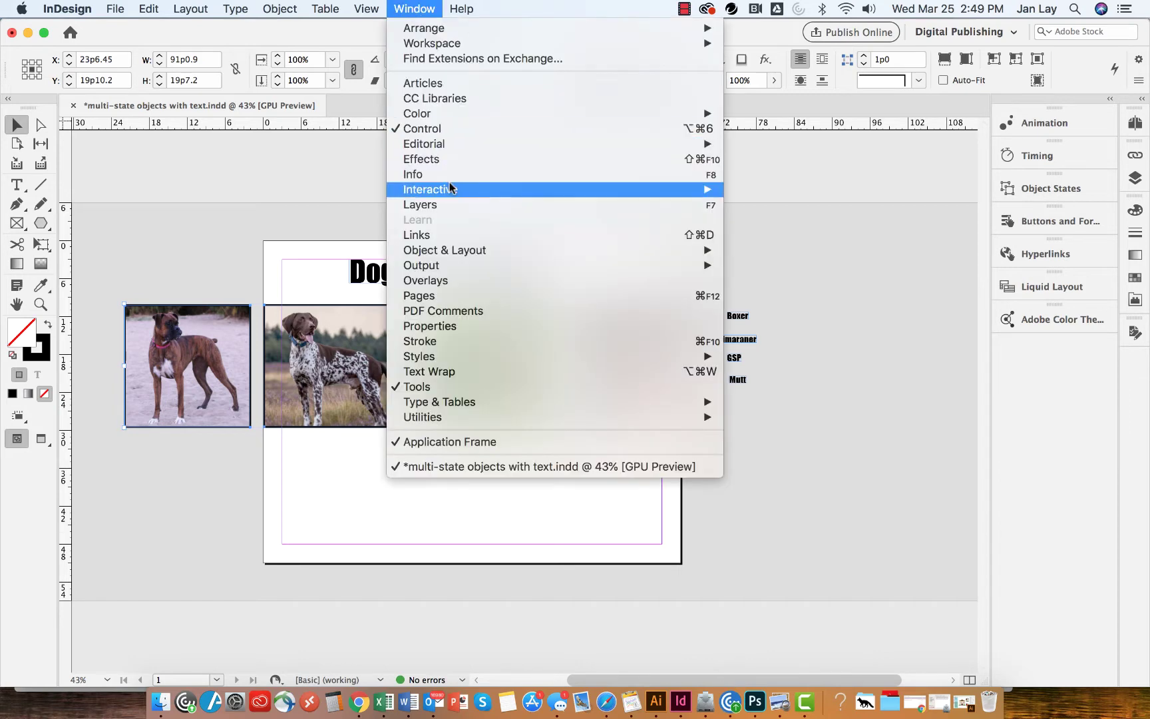
{"action": "mouse_move", "coordinate": [441, 253]}
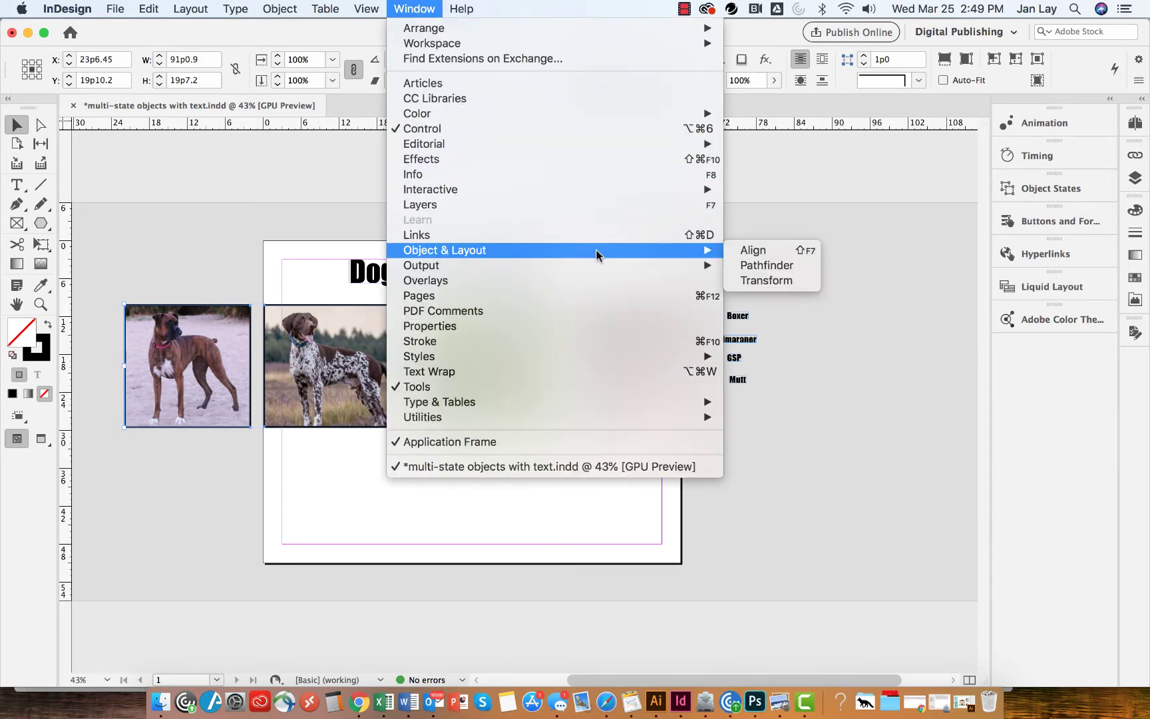
{"action": "left_click", "coordinate": [751, 251]}
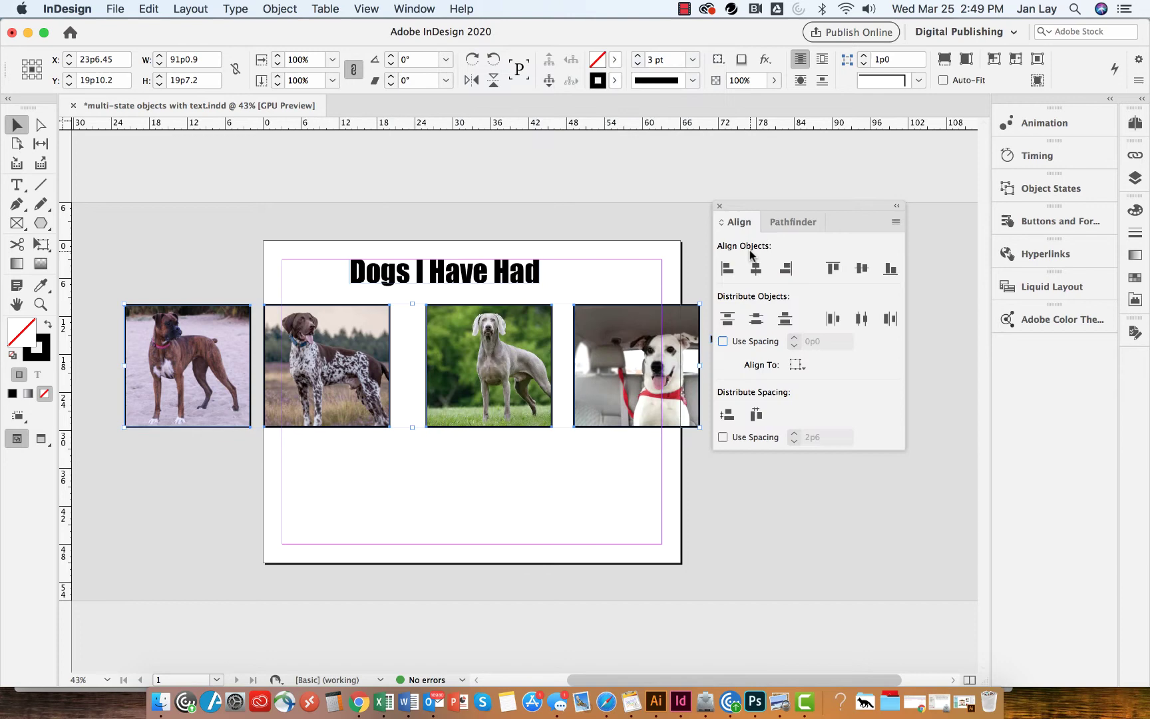
{"action": "left_click_drag", "start_coordinate": [767, 206], "coordinate": [827, 212]}
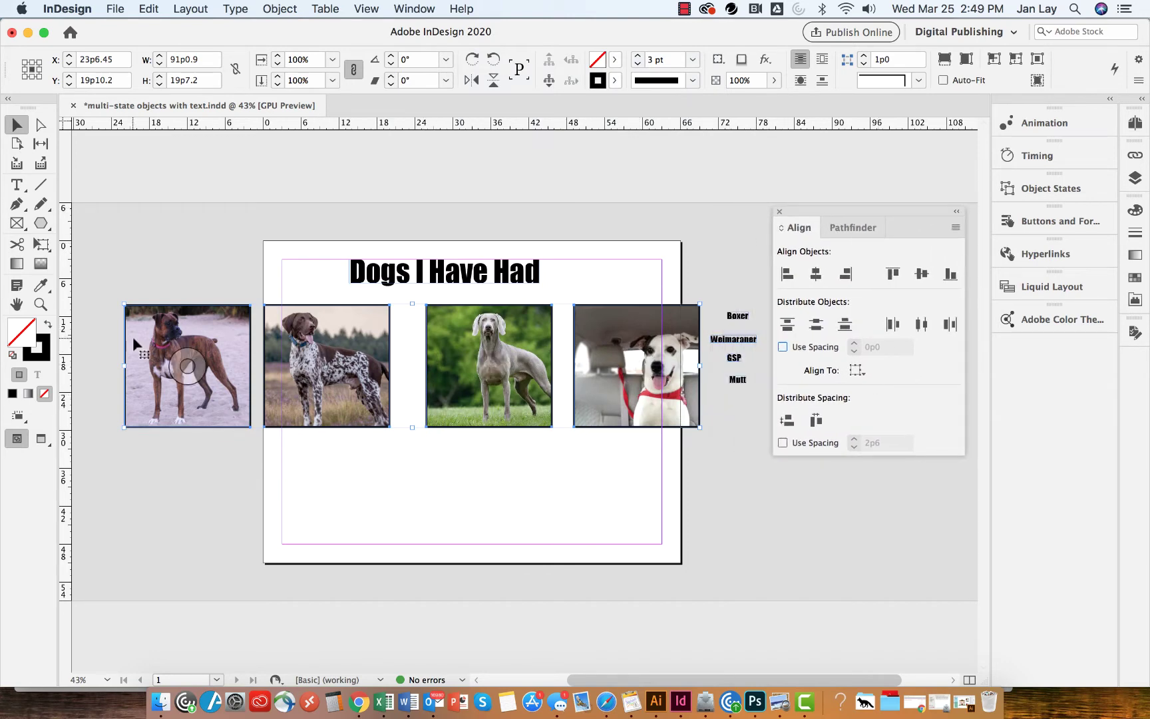
{"action": "left_click", "coordinate": [893, 275]}
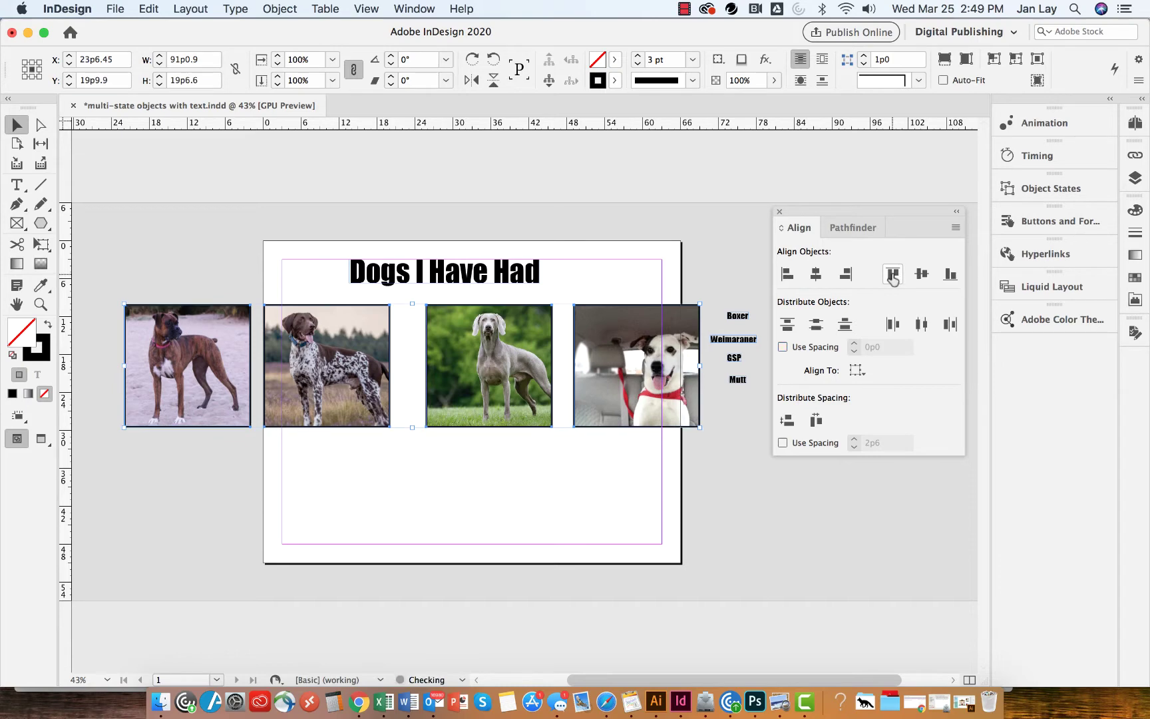
{"action": "left_click", "coordinate": [614, 488]}
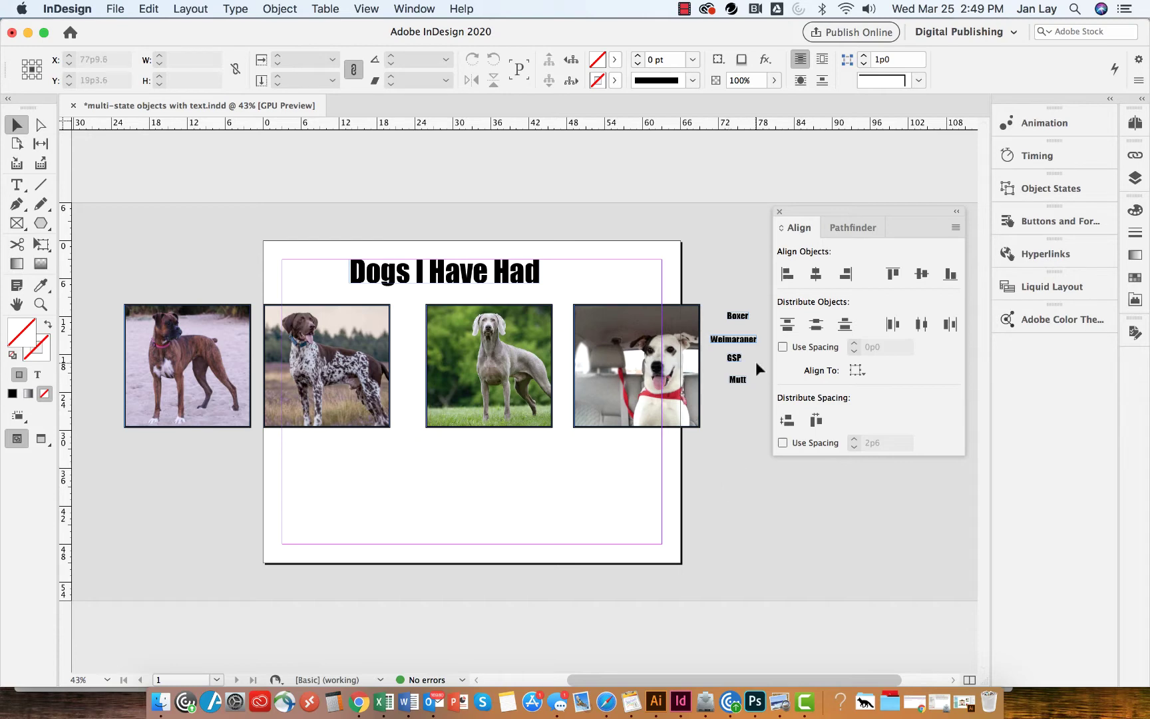
Drag the Boxer, GSP, Weimaraner and Mutt labels under their matching photos.
{"action": "left_click_drag", "start_coordinate": [738, 316], "coordinate": [192, 439]}
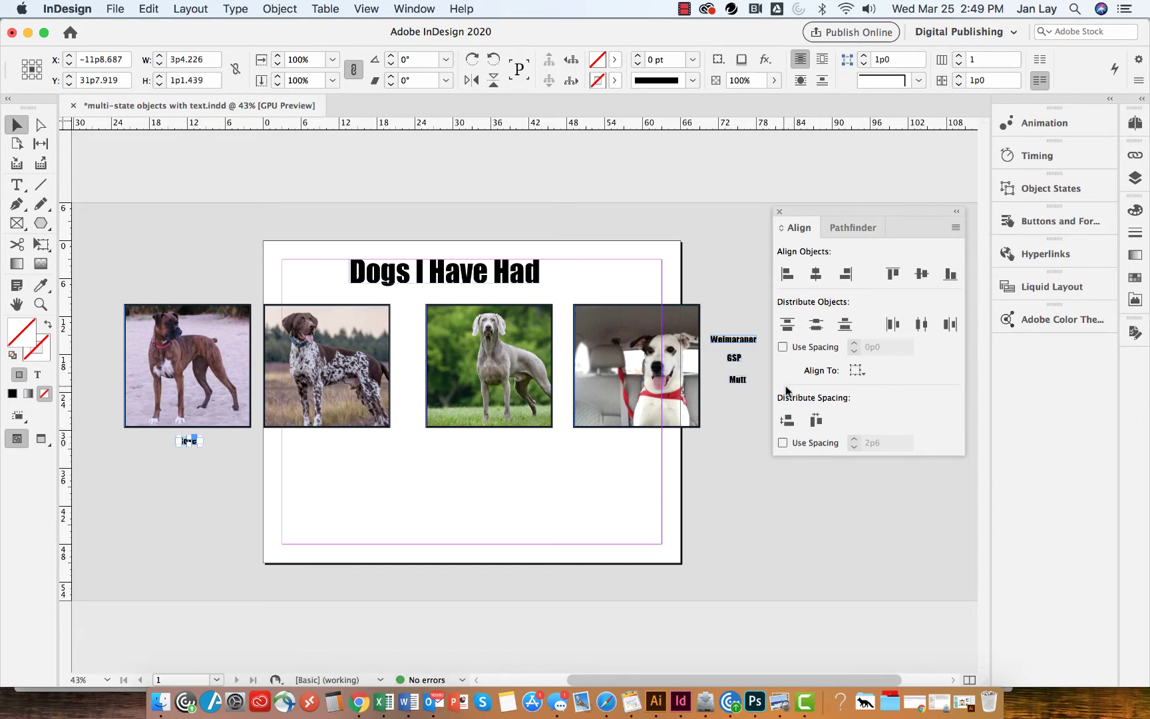
{"action": "left_click_drag", "start_coordinate": [731, 360], "coordinate": [325, 441]}
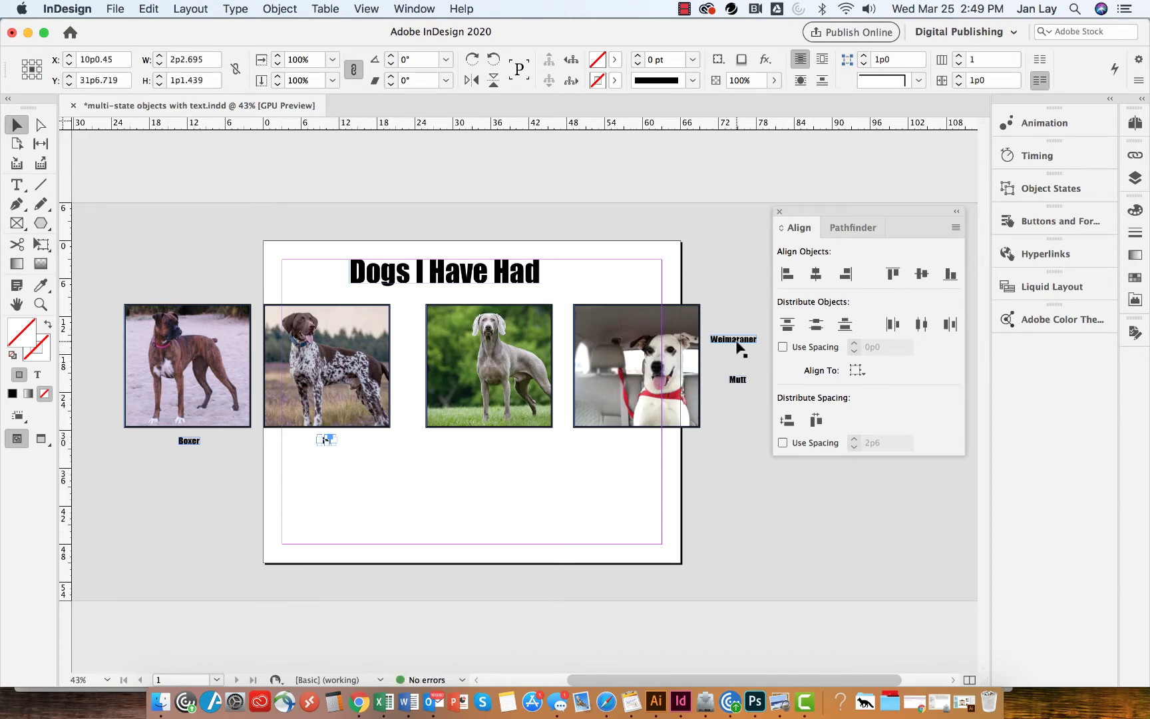
{"action": "left_click_drag", "start_coordinate": [737, 346], "coordinate": [501, 450]}
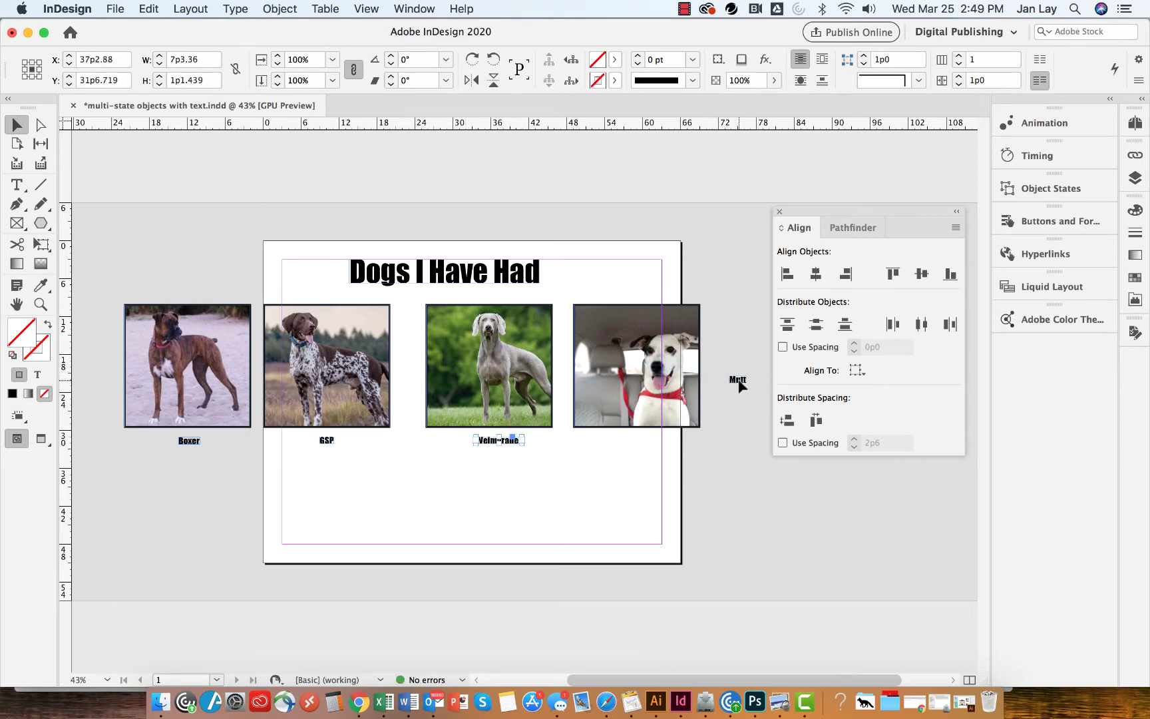
{"action": "left_click_drag", "start_coordinate": [739, 381], "coordinate": [645, 444]}
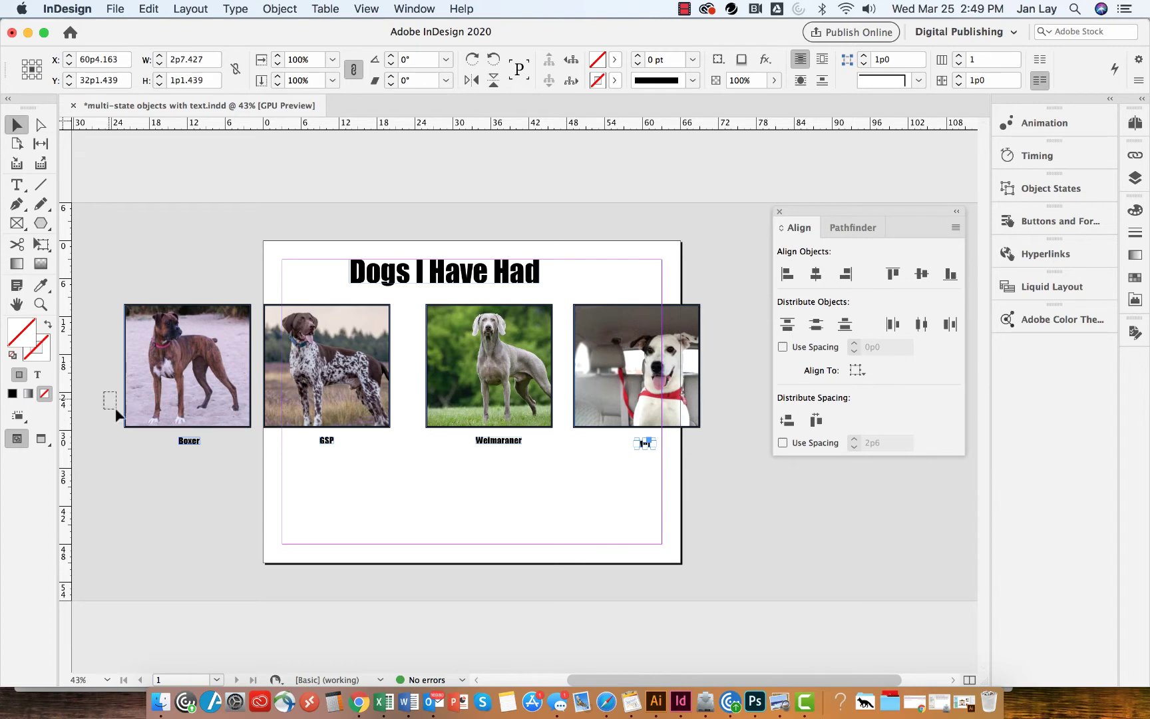
{"action": "left_click_drag", "start_coordinate": [103, 393], "coordinate": [207, 462]}
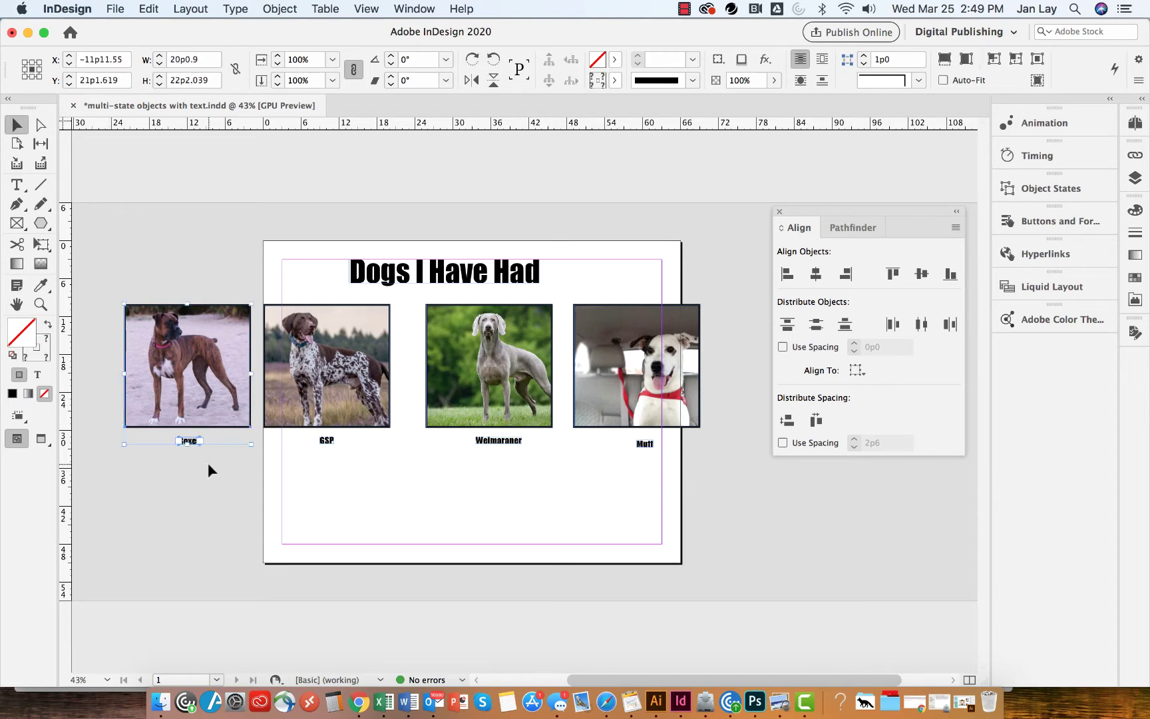
Align Horizontal Centers for each photo-label pair: Boxer, GSP, Weimaraner and Mutt.
{"action": "left_click", "coordinate": [818, 275]}
{"action": "left_click_drag", "start_coordinate": [363, 460], "coordinate": [346, 416]}
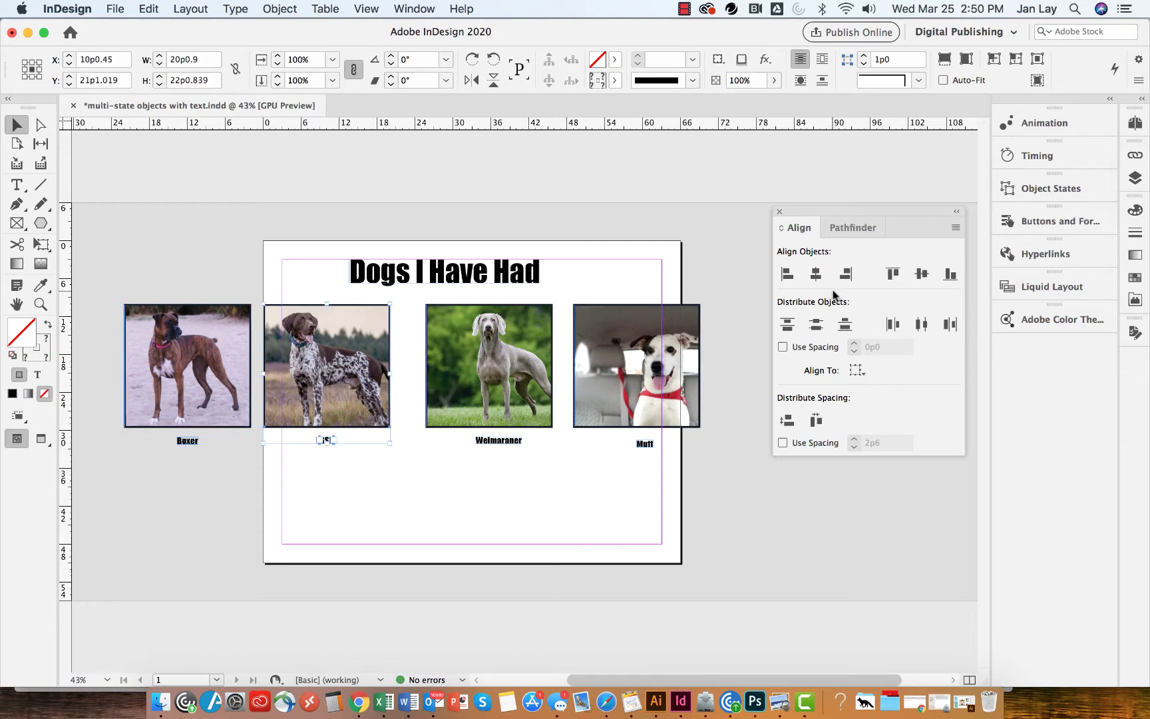
{"action": "left_click", "coordinate": [813, 276]}
{"action": "left_click_drag", "start_coordinate": [541, 466], "coordinate": [510, 421]}
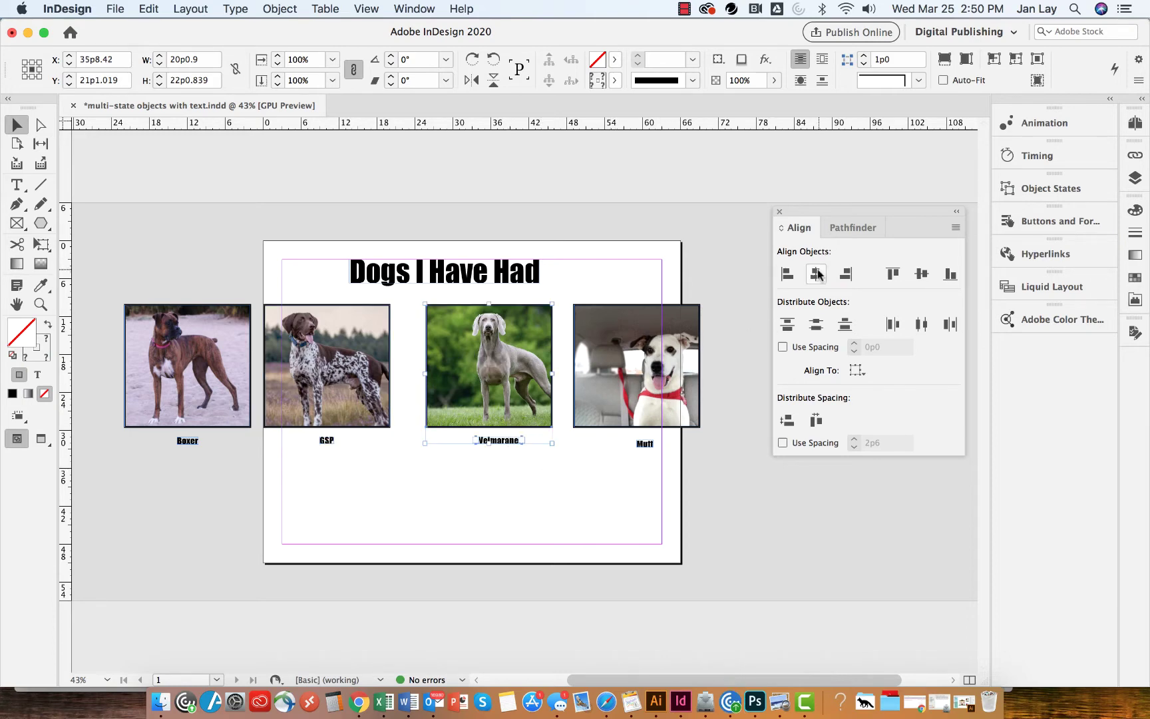
{"action": "left_click", "coordinate": [816, 273]}
{"action": "left_click_drag", "start_coordinate": [688, 462], "coordinate": [649, 426]}
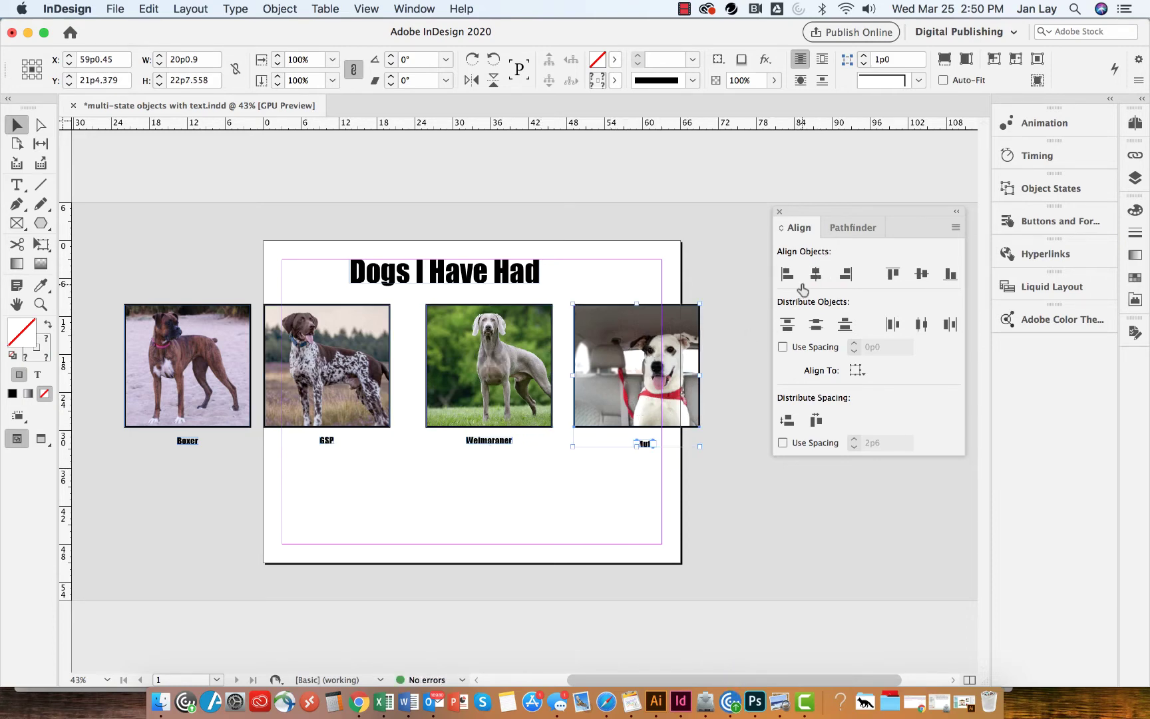
{"action": "left_click", "coordinate": [814, 277]}
{"action": "left_click", "coordinate": [596, 514]}
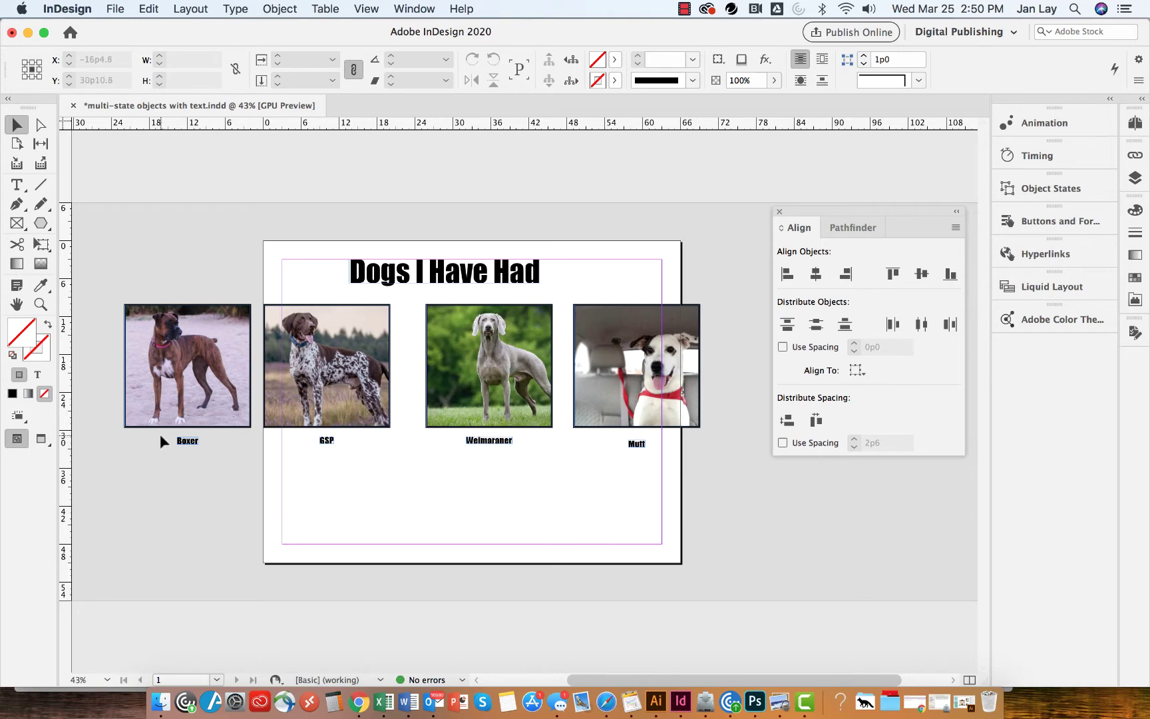
Align the four captions' top edges relative to the whole selection rather than a key object.
{"action": "left_click_drag", "start_coordinate": [161, 435], "coordinate": [655, 458]}
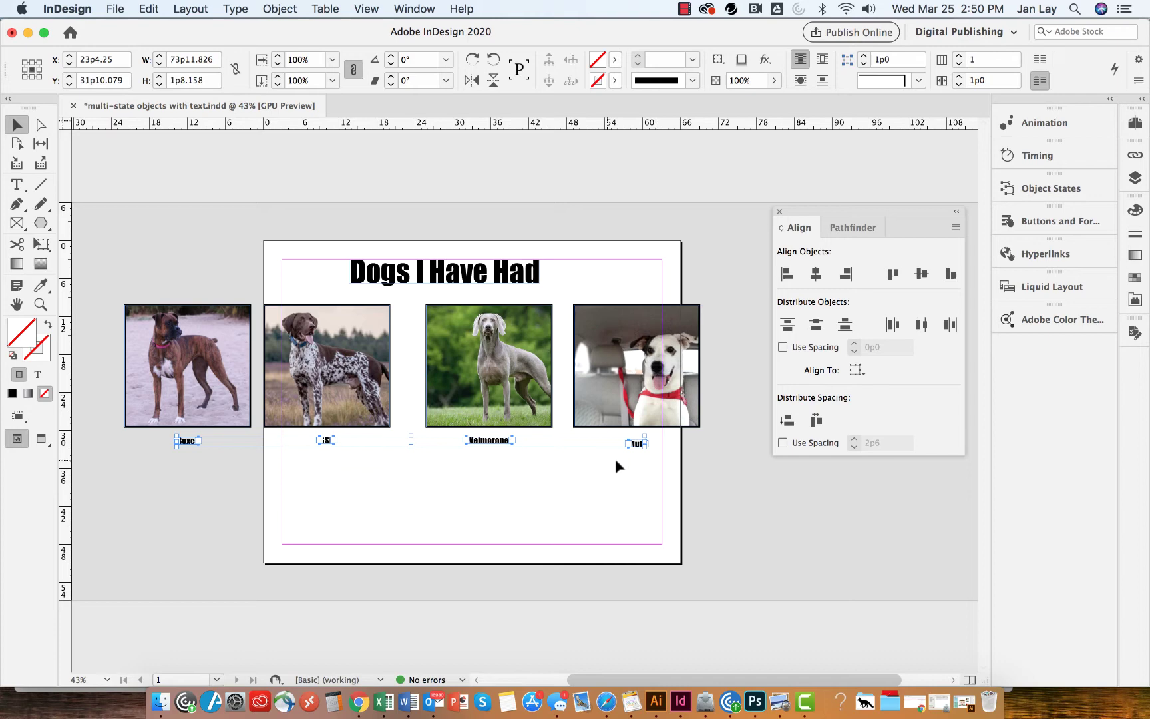
{"action": "left_click", "coordinate": [327, 442]}
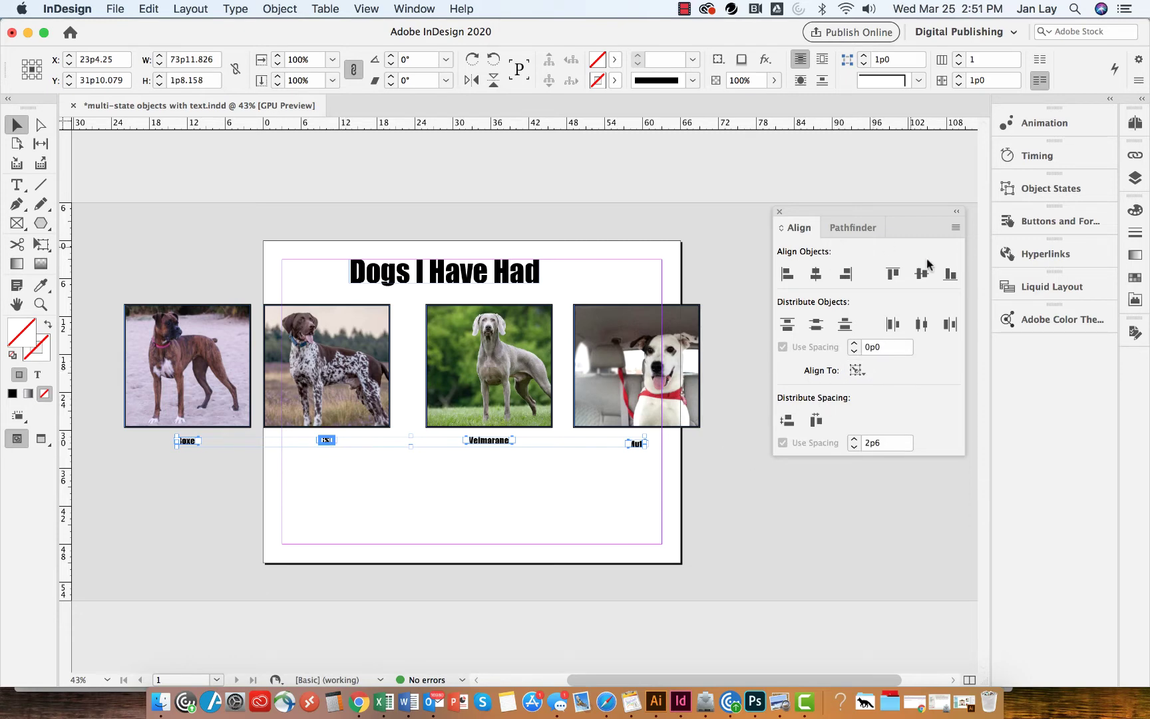
{"action": "left_click", "coordinate": [864, 377]}
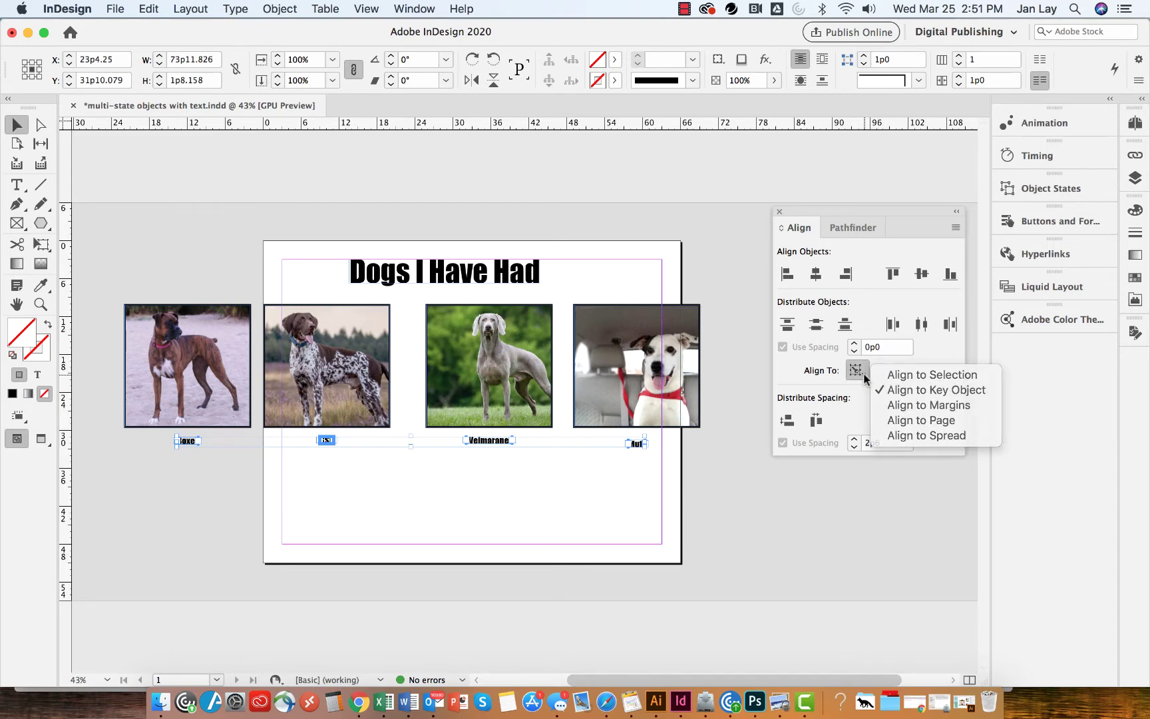
{"action": "left_click", "coordinate": [885, 375]}
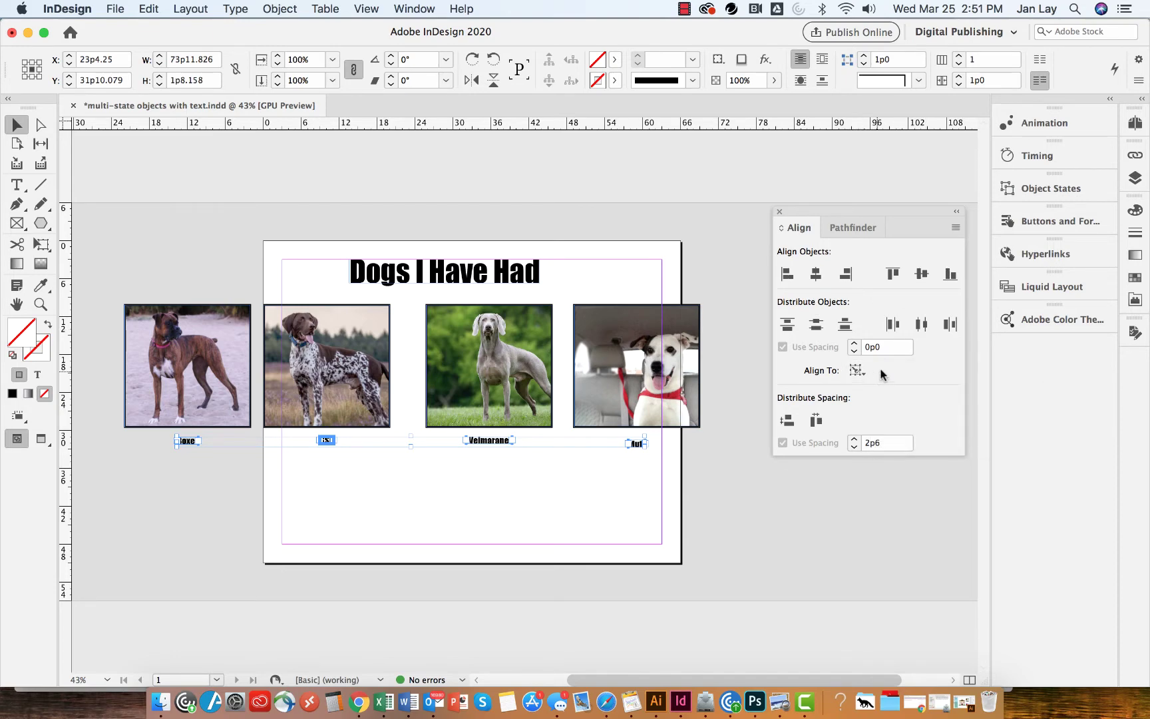
{"action": "left_click", "coordinate": [893, 276]}
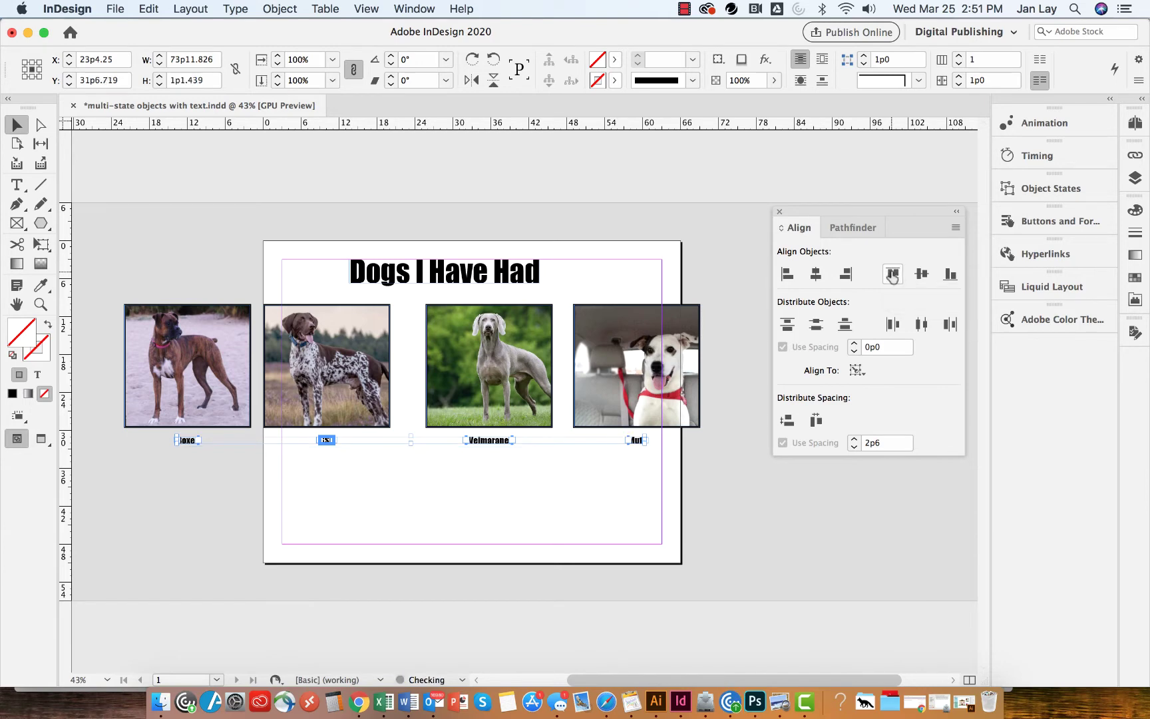
{"action": "left_click", "coordinate": [596, 483]}
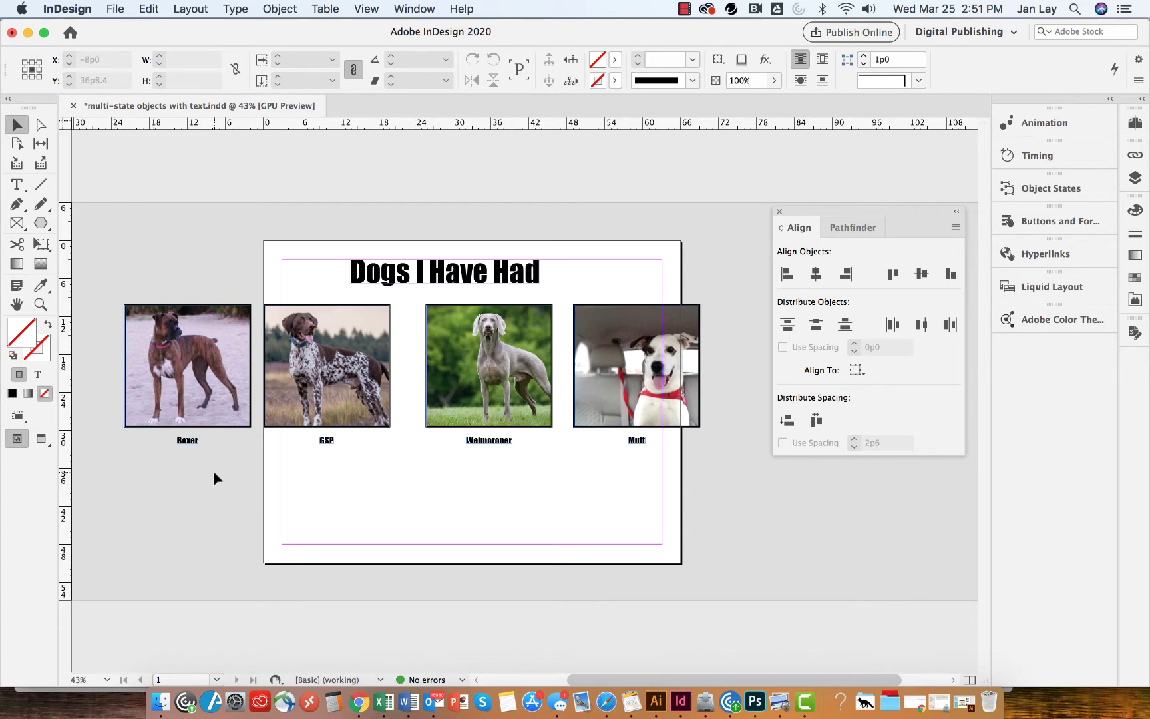
Select the Boxer, GSP, Weimaraner and Mutt photo-caption pairs in turn, then select everything with Cmd+A.
{"action": "left_click_drag", "start_coordinate": [102, 387], "coordinate": [207, 471]}
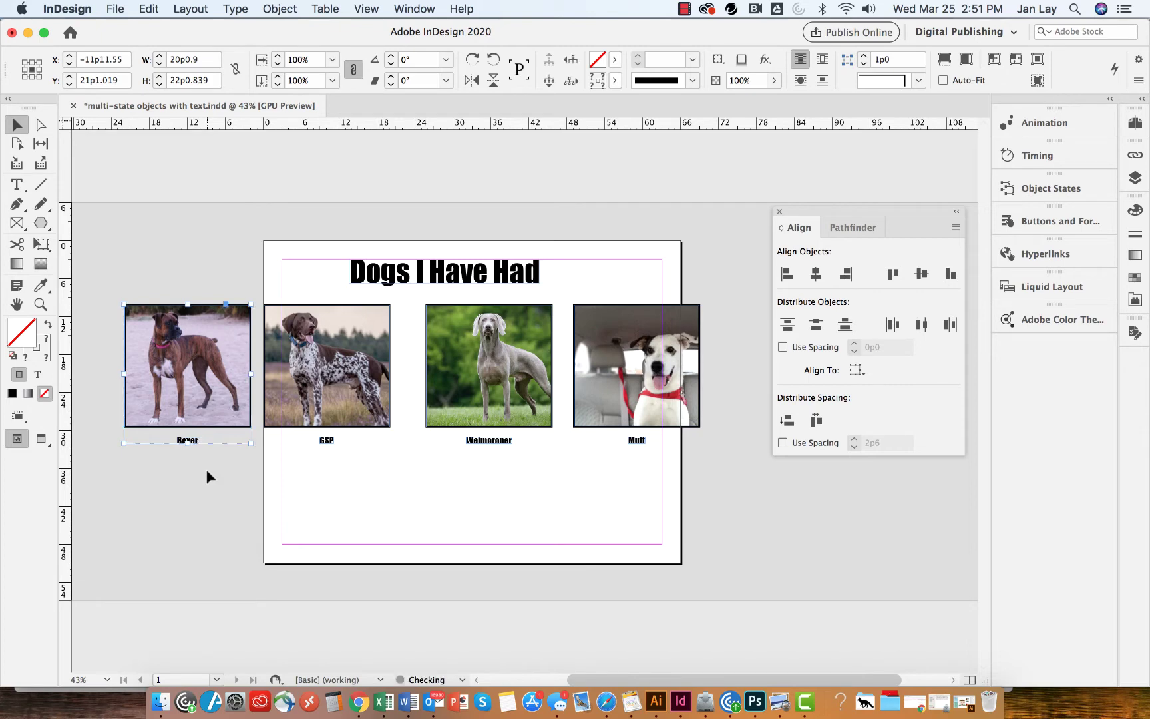
{"action": "left_click_drag", "start_coordinate": [333, 453], "coordinate": [312, 379]}
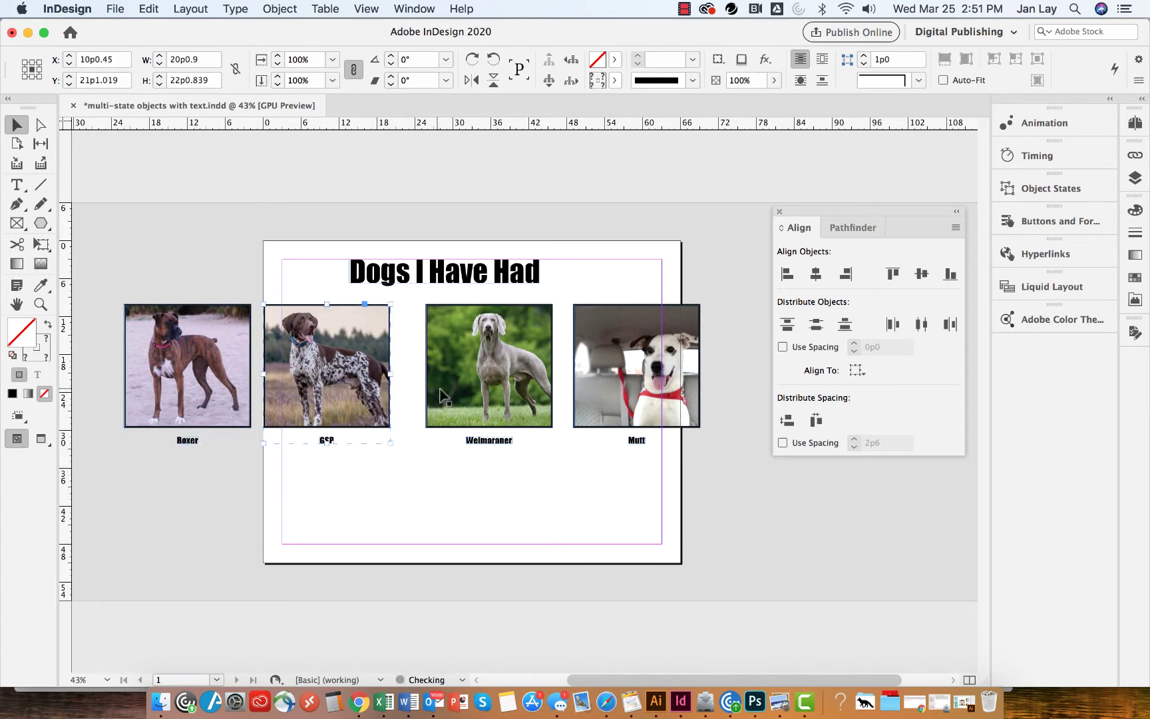
{"action": "left_click_drag", "start_coordinate": [507, 461], "coordinate": [474, 393]}
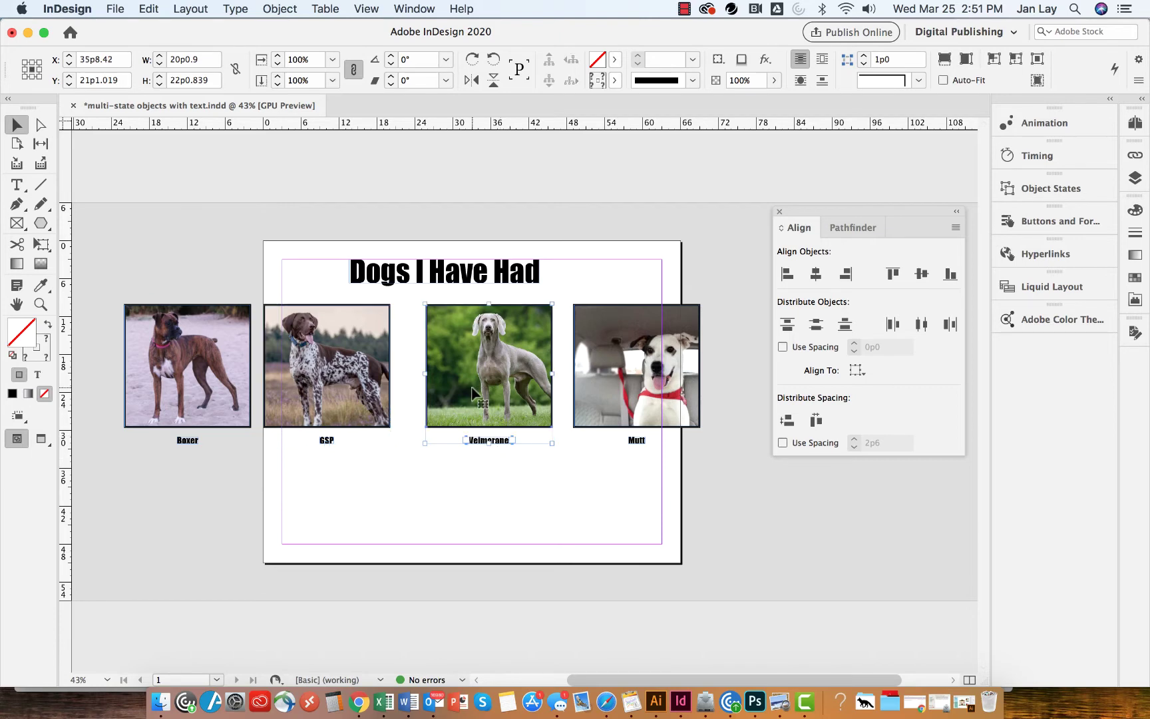
{"action": "left_click_drag", "start_coordinate": [659, 436], "coordinate": [619, 398]}
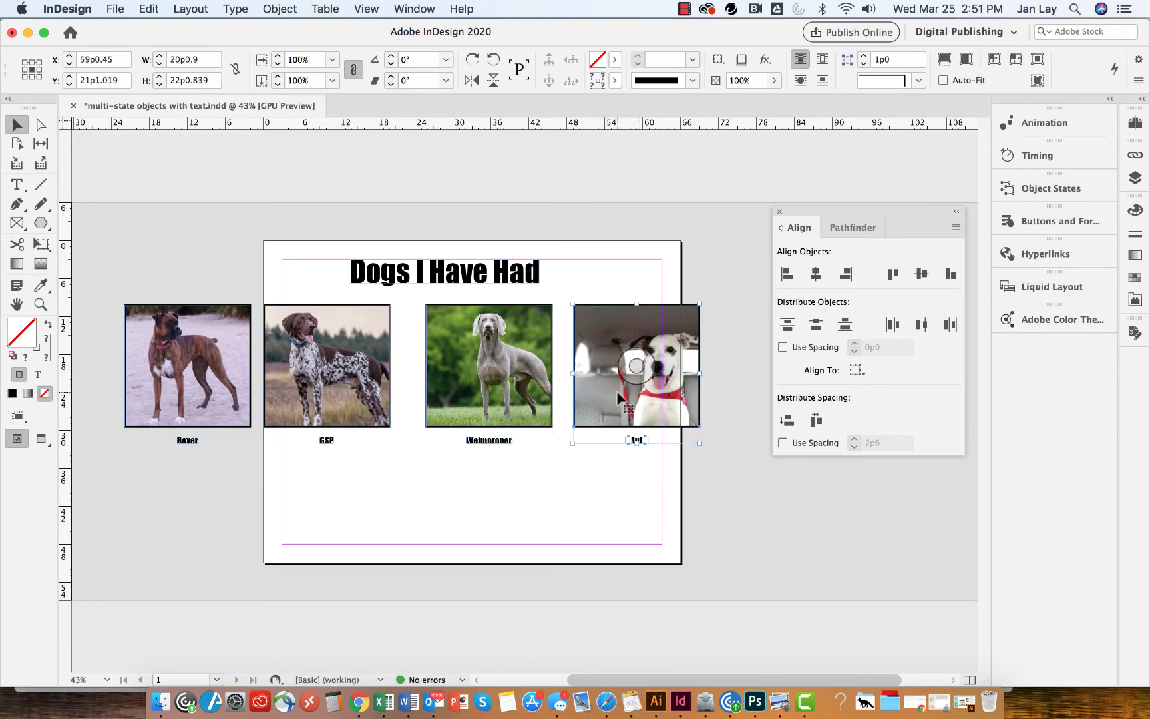
{"action": "left_click", "coordinate": [612, 497]}
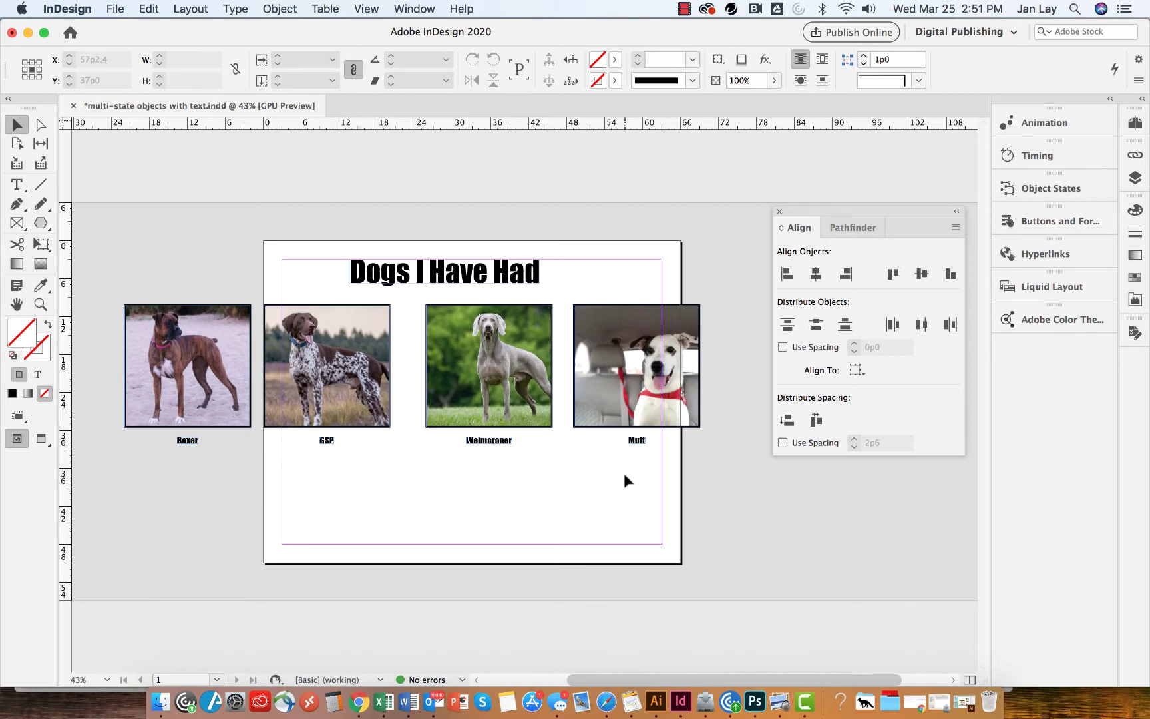
{"action": "key", "text": "super+a"}
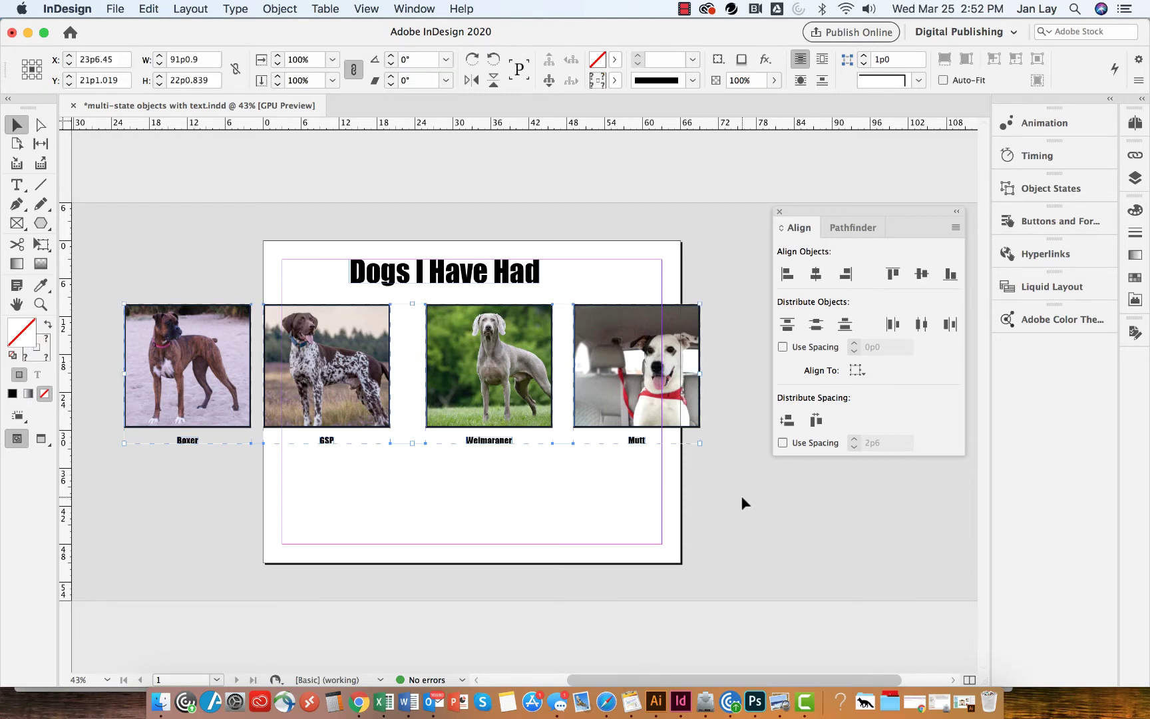
Align Horizontal Centers on all photos and captions so they stack, then reselect the stack.
{"action": "left_click", "coordinate": [817, 275]}
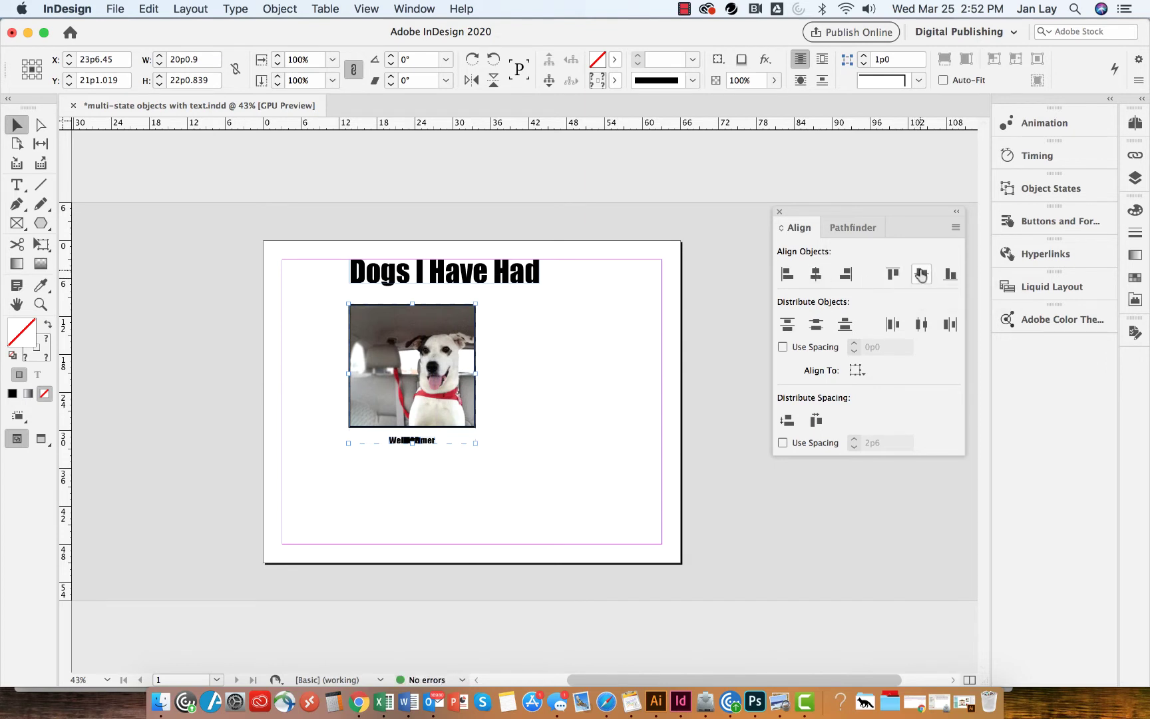
{"action": "left_click", "coordinate": [588, 431]}
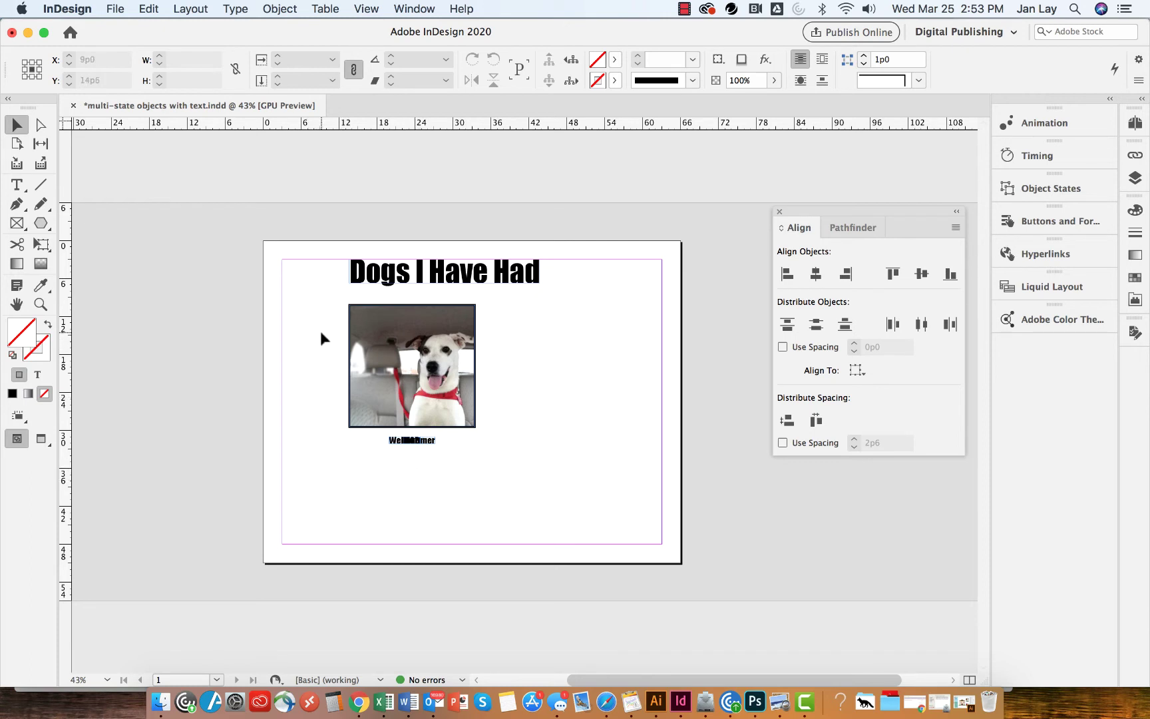
{"action": "left_click_drag", "start_coordinate": [321, 331], "coordinate": [503, 454]}
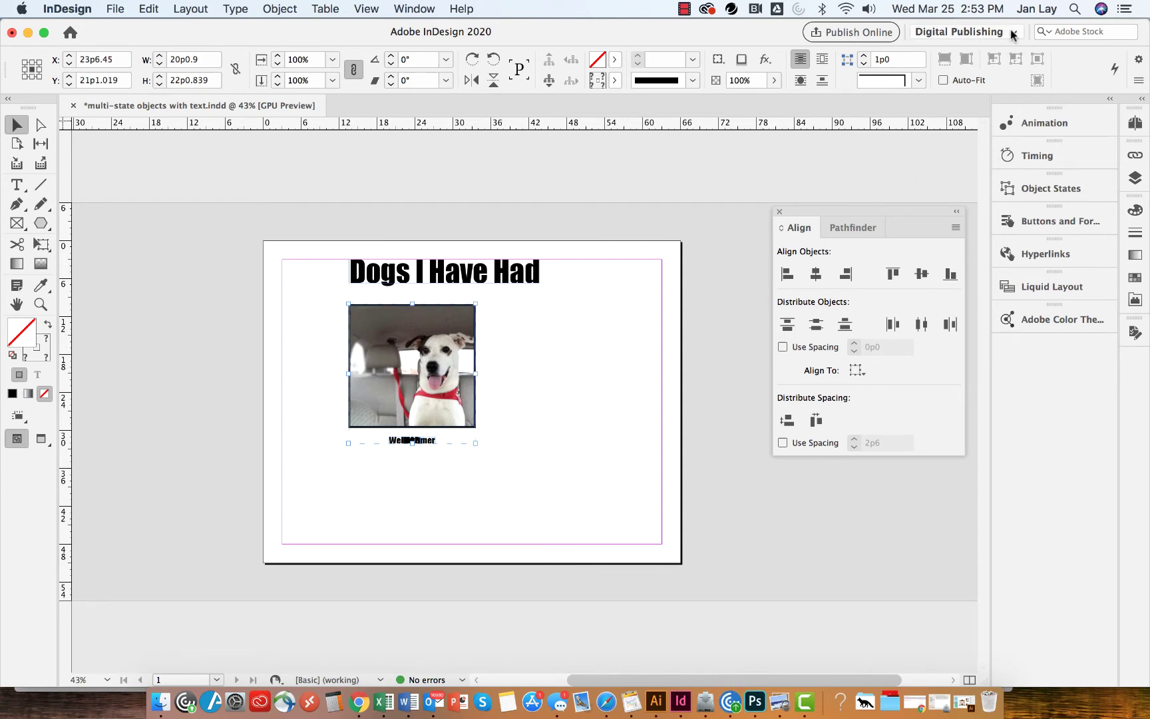
Convert the stacked selection into Multi-state 1 in the Object States panel, giving four states.
{"action": "left_click", "coordinate": [1048, 191]}
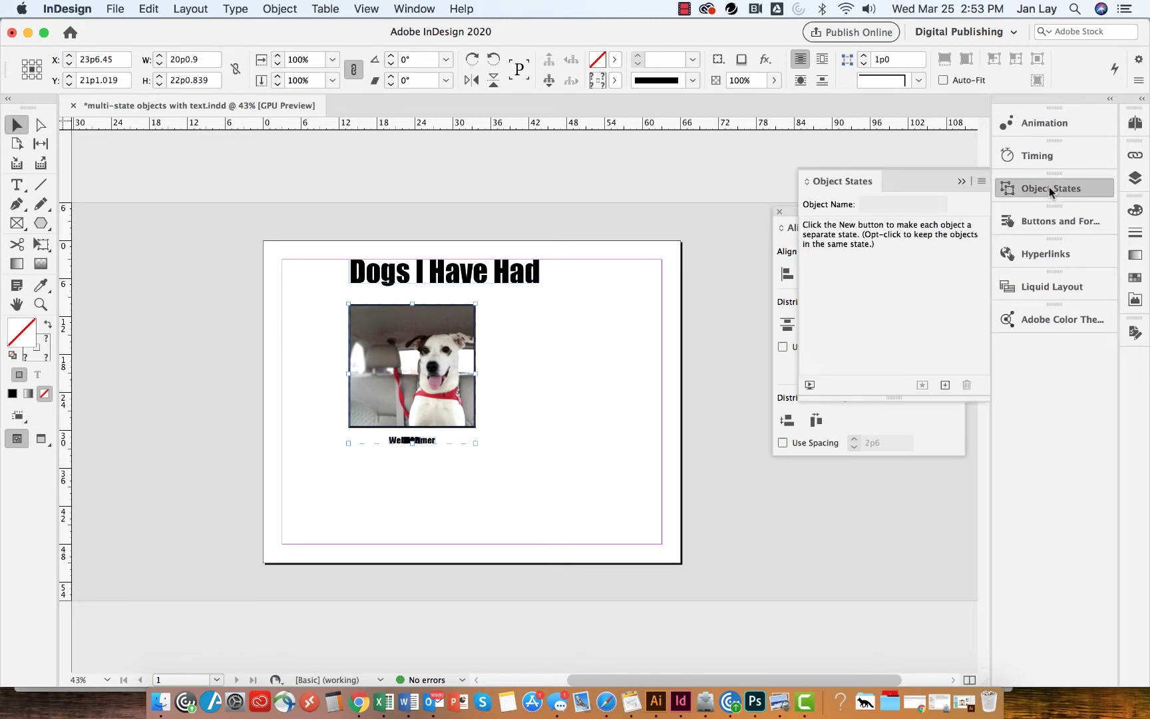
{"action": "left_click", "coordinate": [945, 386]}
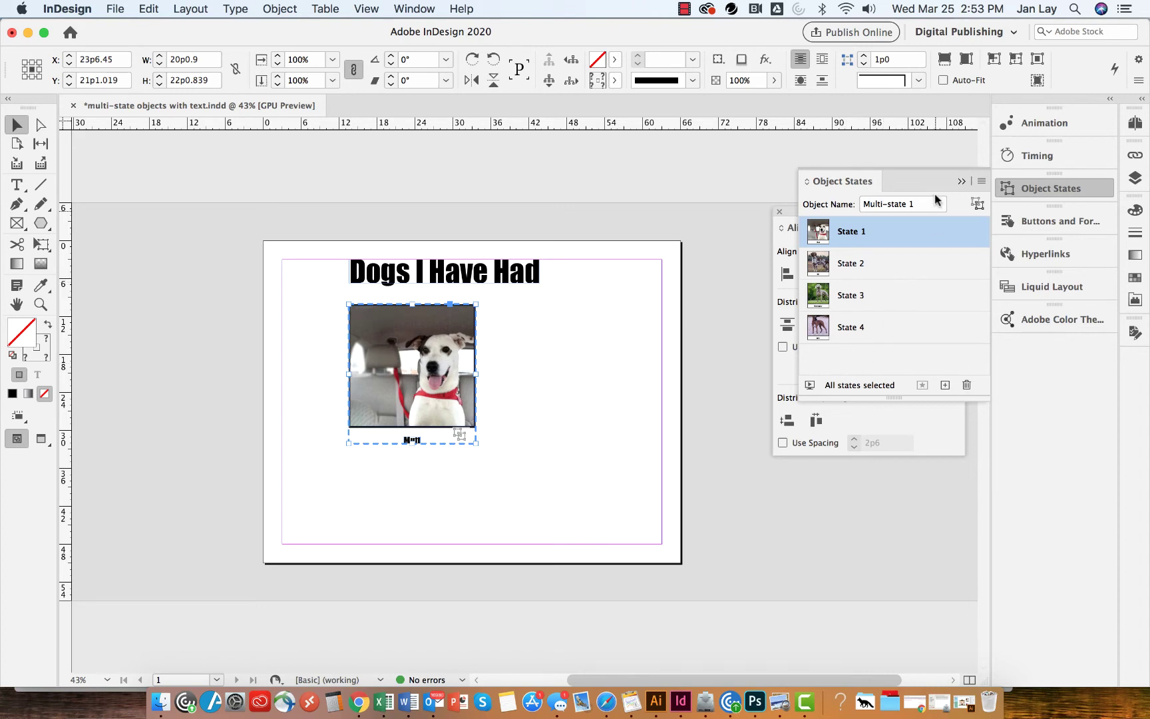
{"action": "left_click", "coordinate": [961, 181]}
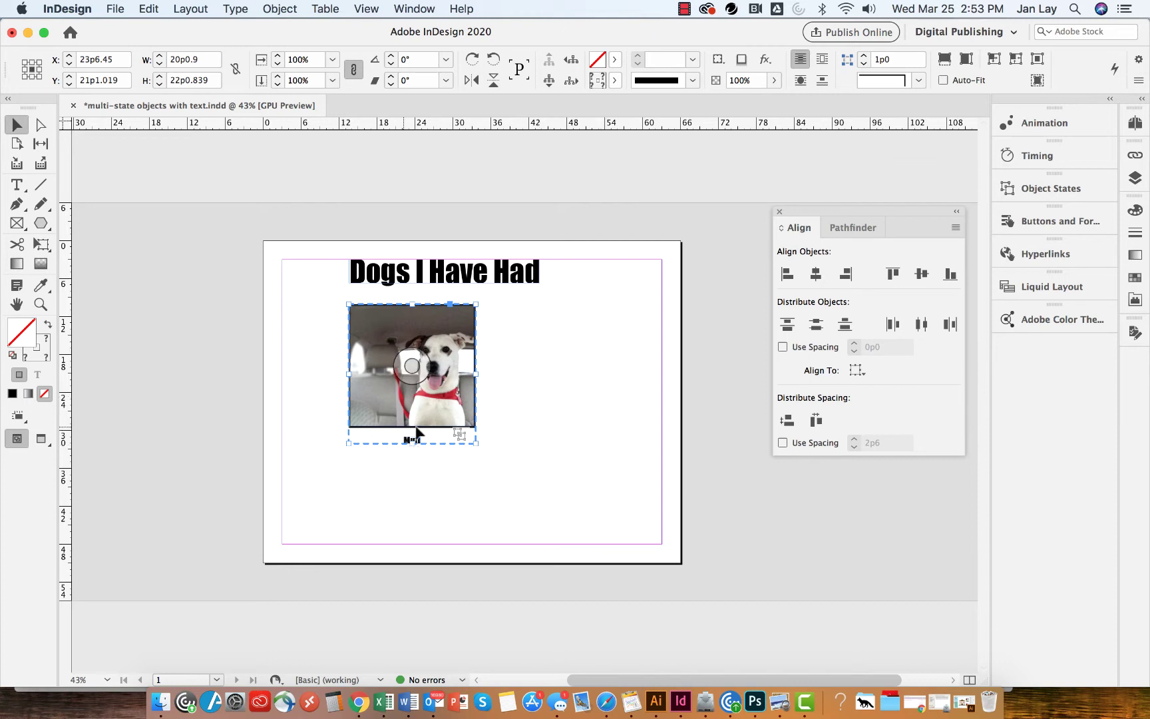
Drag the Multi-state 1 slideshow down and to the right, then deselect it.
{"action": "left_click_drag", "start_coordinate": [451, 331], "coordinate": [513, 379]}
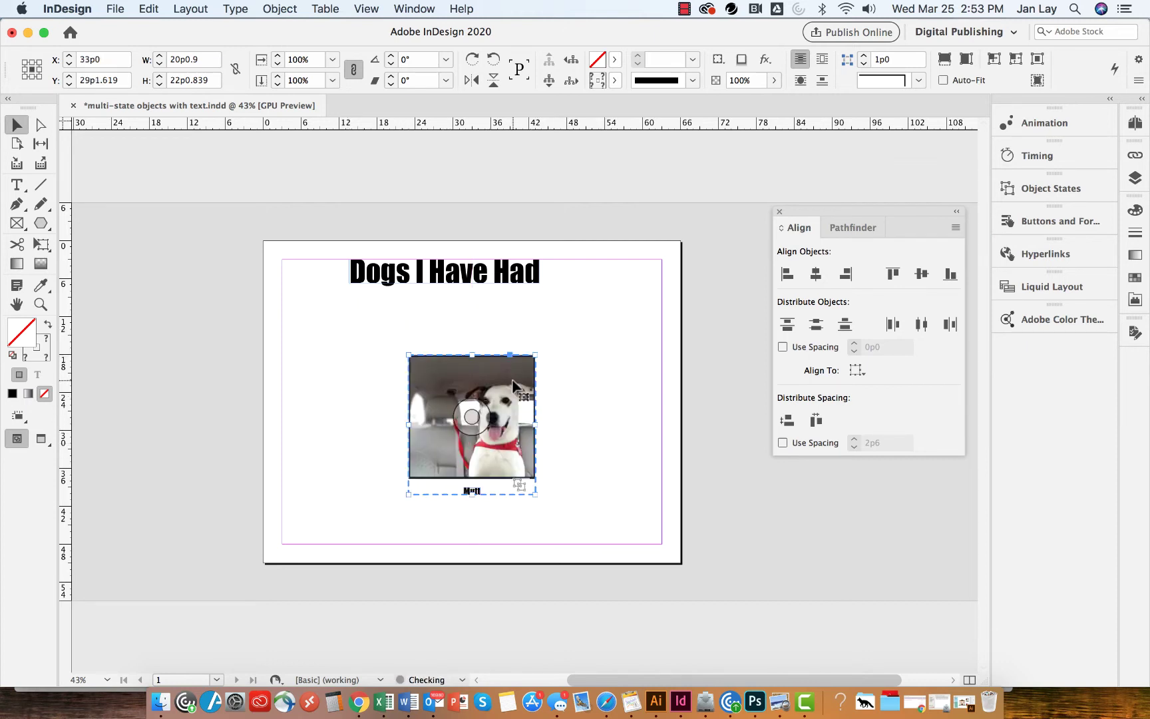
{"action": "left_click", "coordinate": [589, 357]}
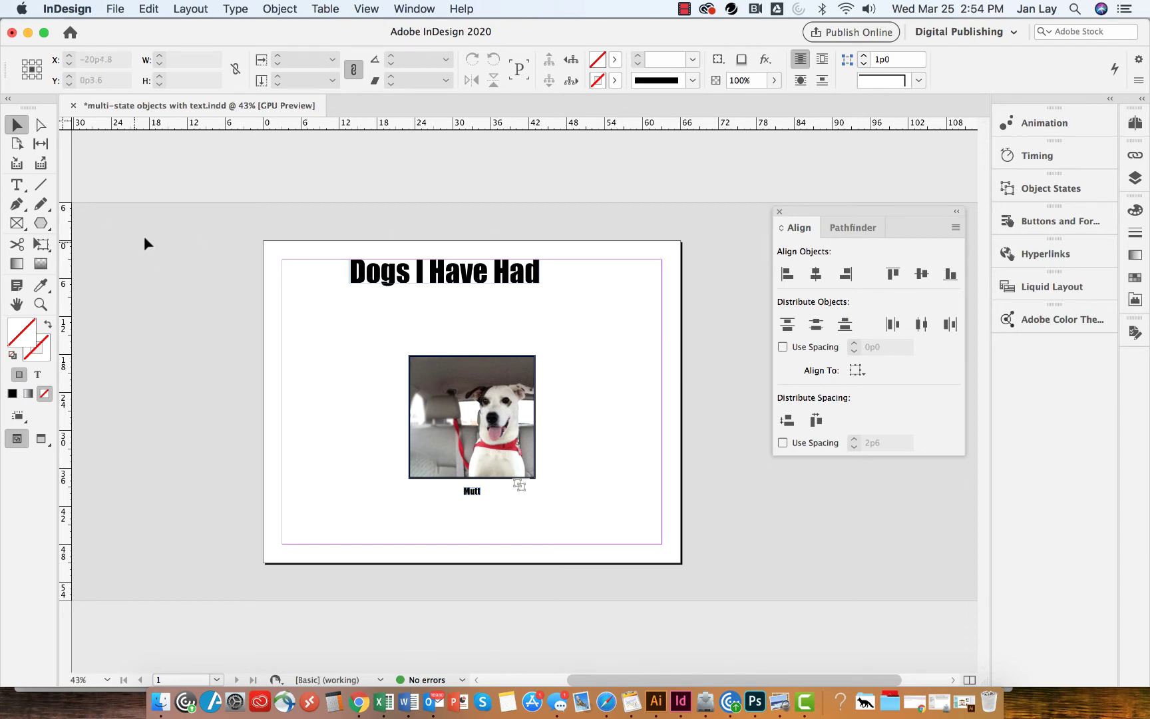
Draw a polygon right of the Mutt photo, convert it to a triangle, and narrow it to half width.
{"action": "left_click", "coordinate": [41, 226]}
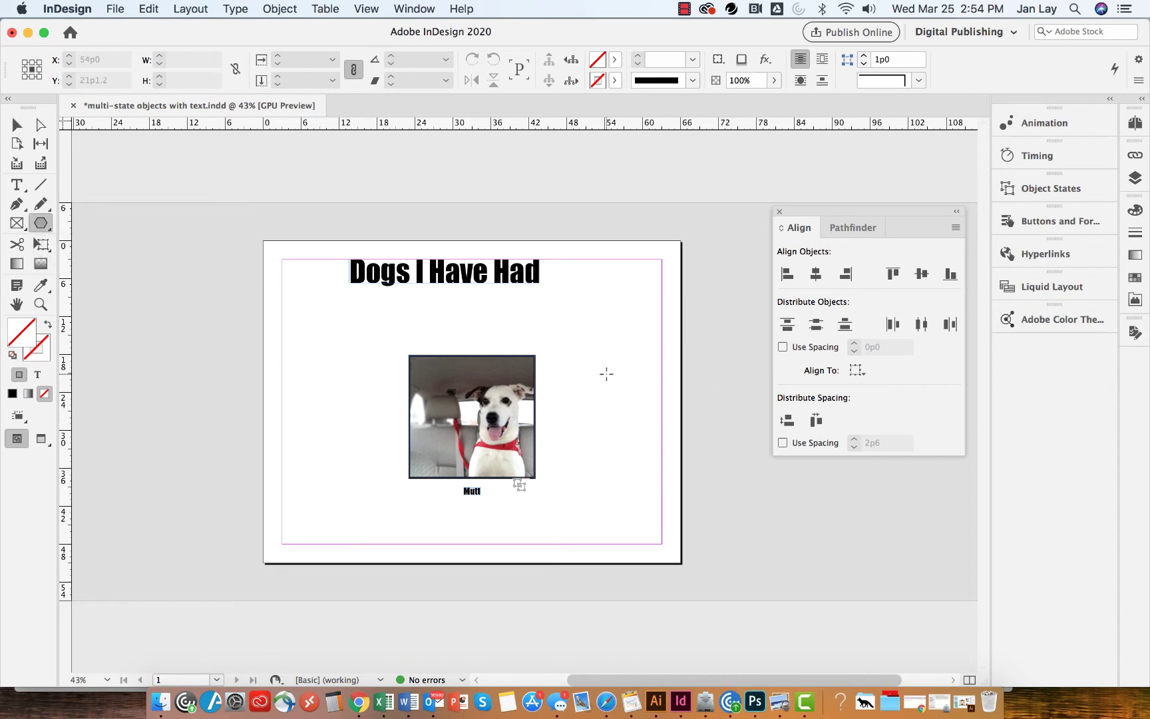
{"action": "left_click_drag", "start_coordinate": [604, 374], "coordinate": [649, 410]}
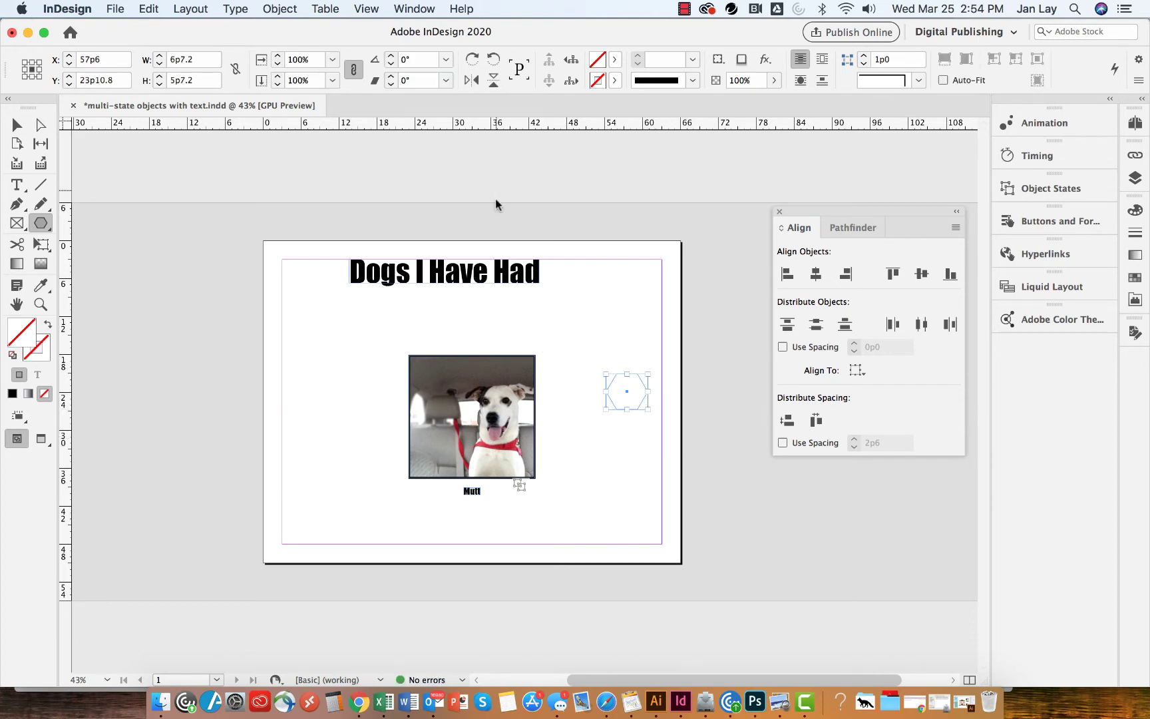
{"action": "left_click", "coordinate": [279, 9]}
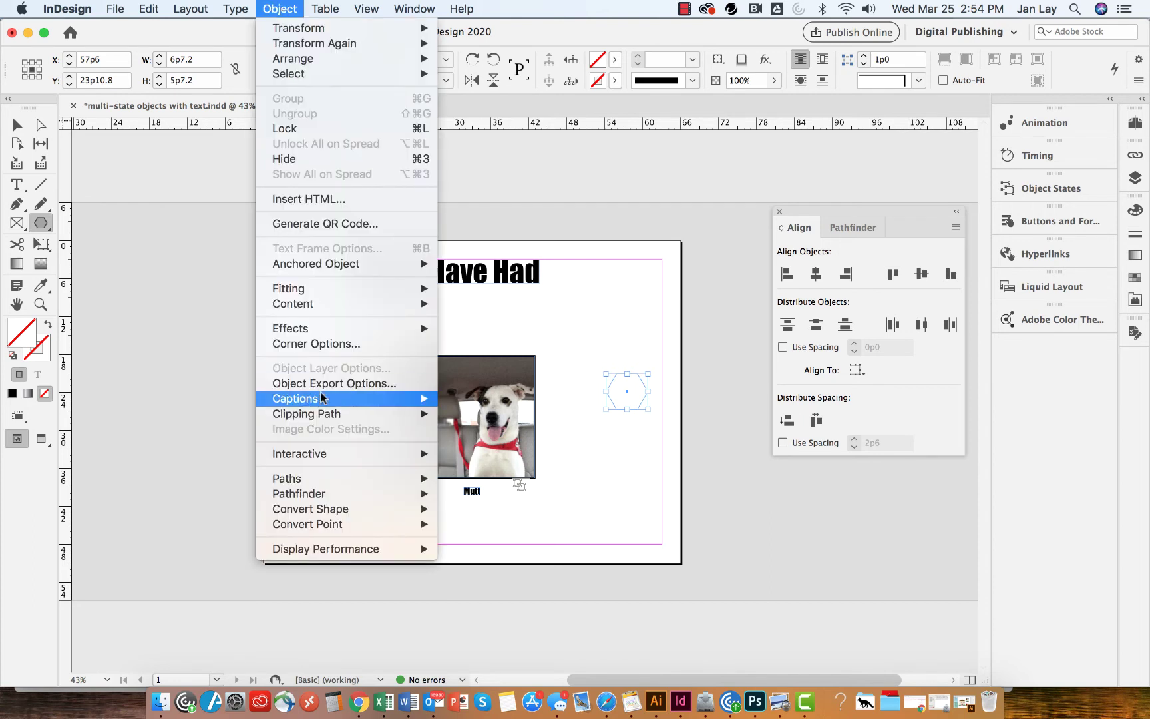
{"action": "mouse_move", "coordinate": [331, 510]}
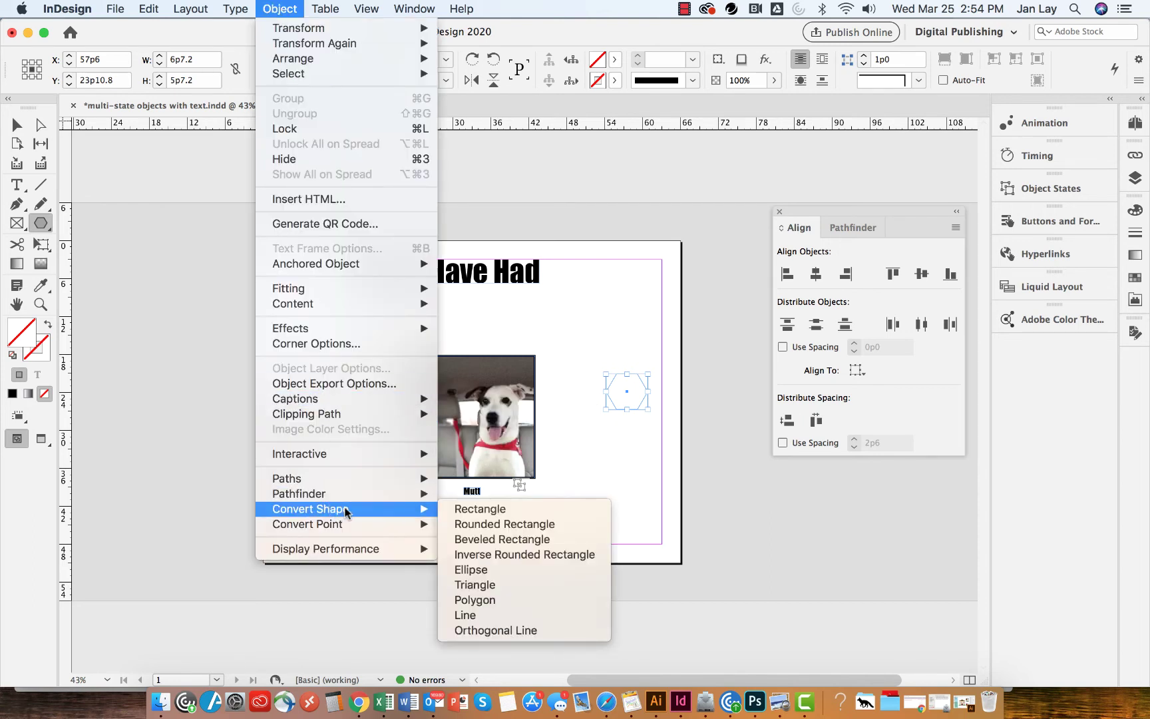
{"action": "left_click", "coordinate": [489, 584]}
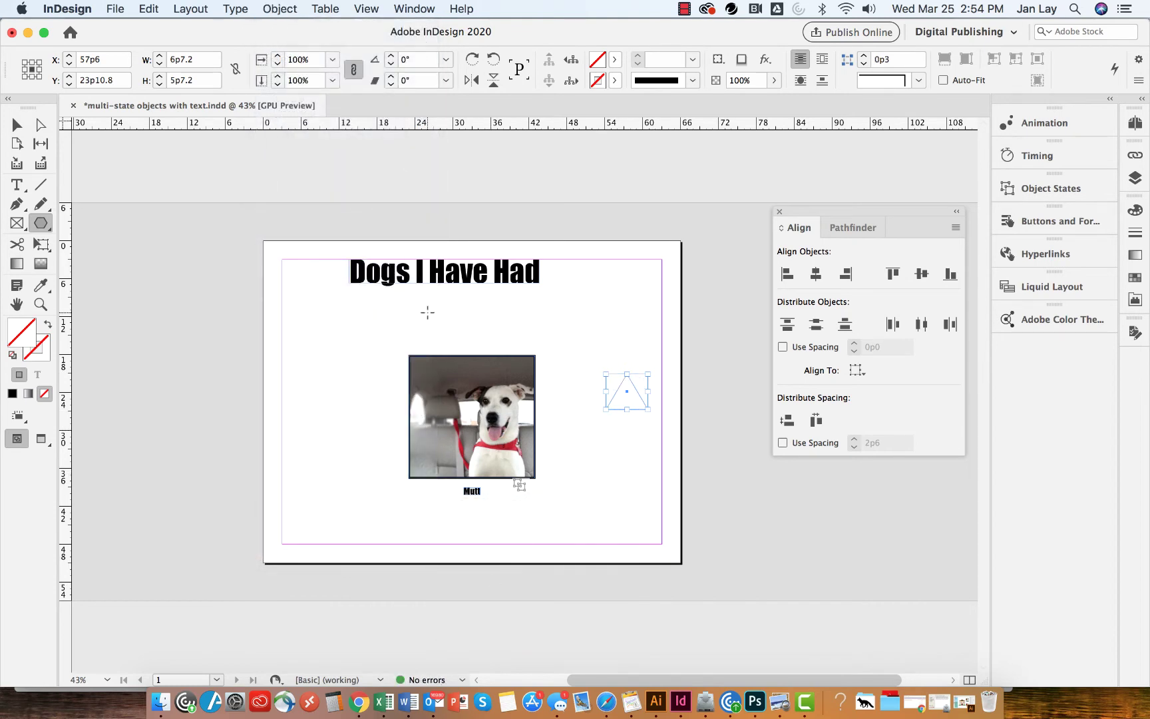
{"action": "left_click", "coordinate": [14, 124]}
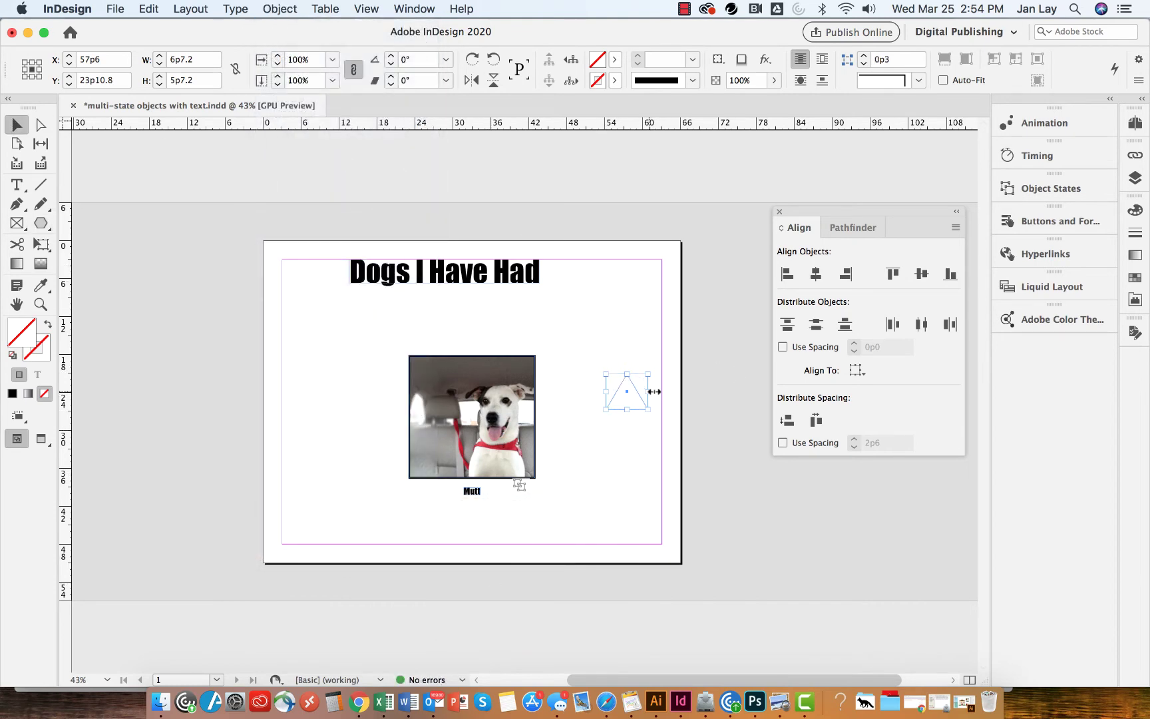
{"action": "left_click_drag", "start_coordinate": [645, 392], "coordinate": [627, 394]}
Fill the triangle green and place a green triangle to the left of the photo.
{"action": "double_click", "coordinate": [28, 339]}
{"action": "left_click", "coordinate": [219, 424]}
{"action": "left_click", "coordinate": [464, 384]}
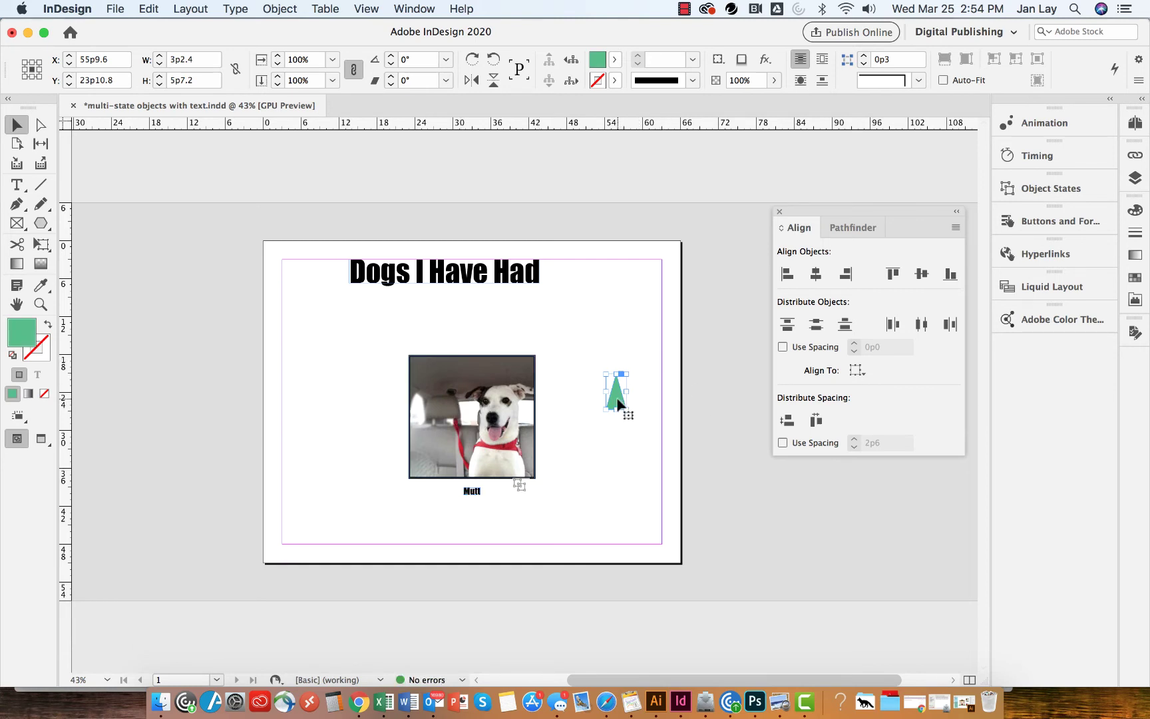
{"action": "left_click_drag", "start_coordinate": [618, 402], "coordinate": [354, 417]}
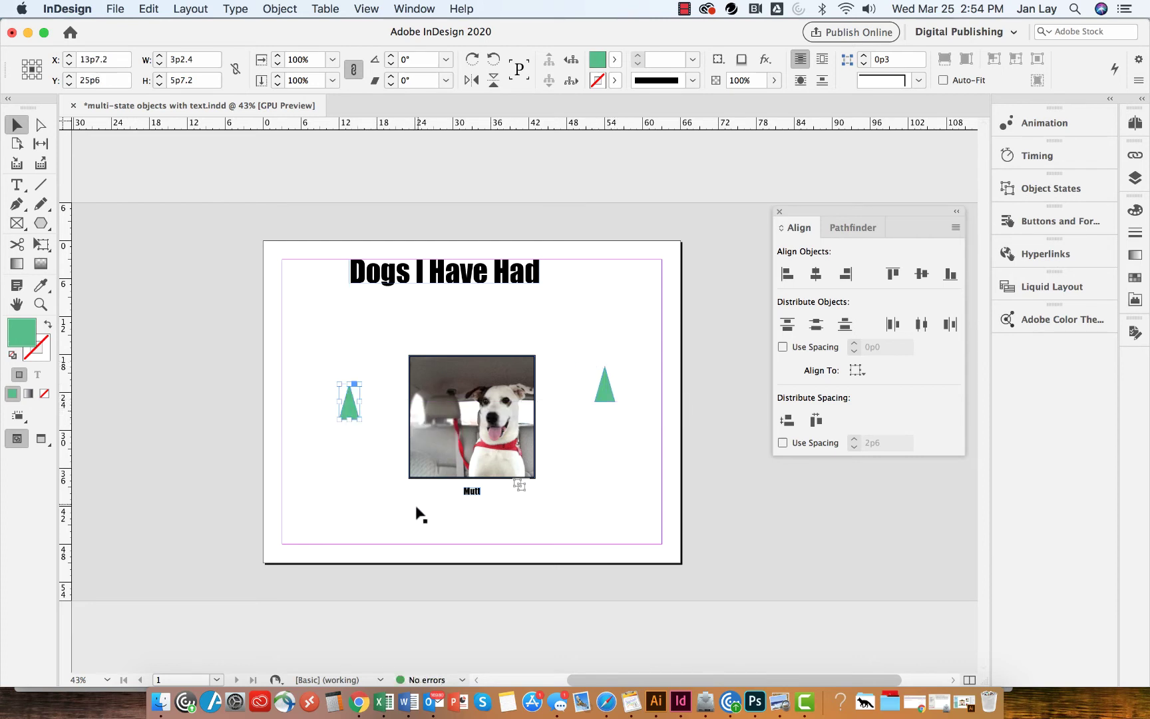
Rotate the right triangle to point sideways and the left triangle to point left.
{"action": "left_click", "coordinate": [607, 394]}
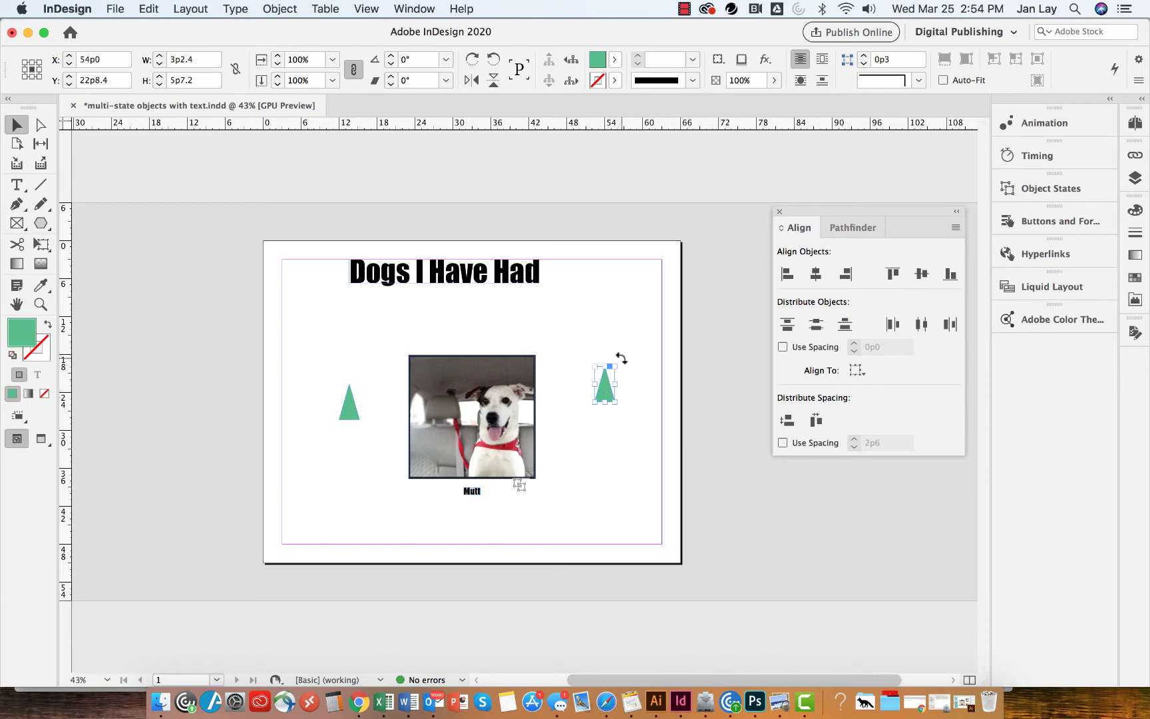
{"action": "left_click_drag", "start_coordinate": [621, 358], "coordinate": [636, 396]}
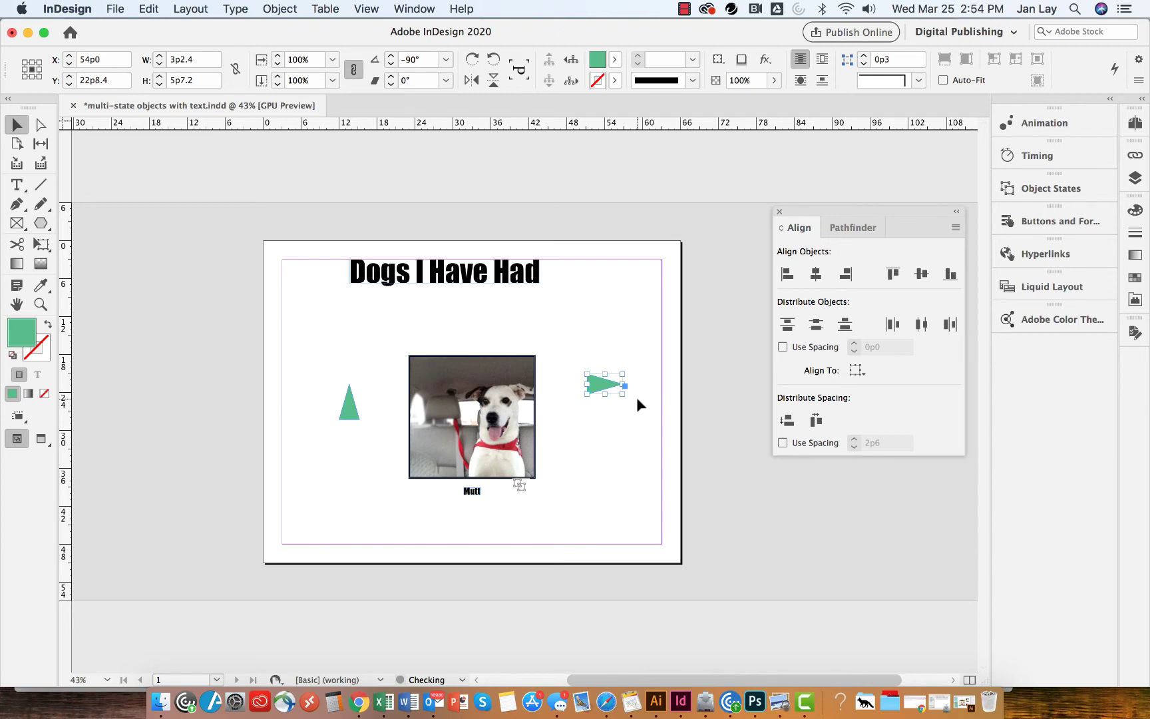
{"action": "left_click", "coordinate": [357, 411]}
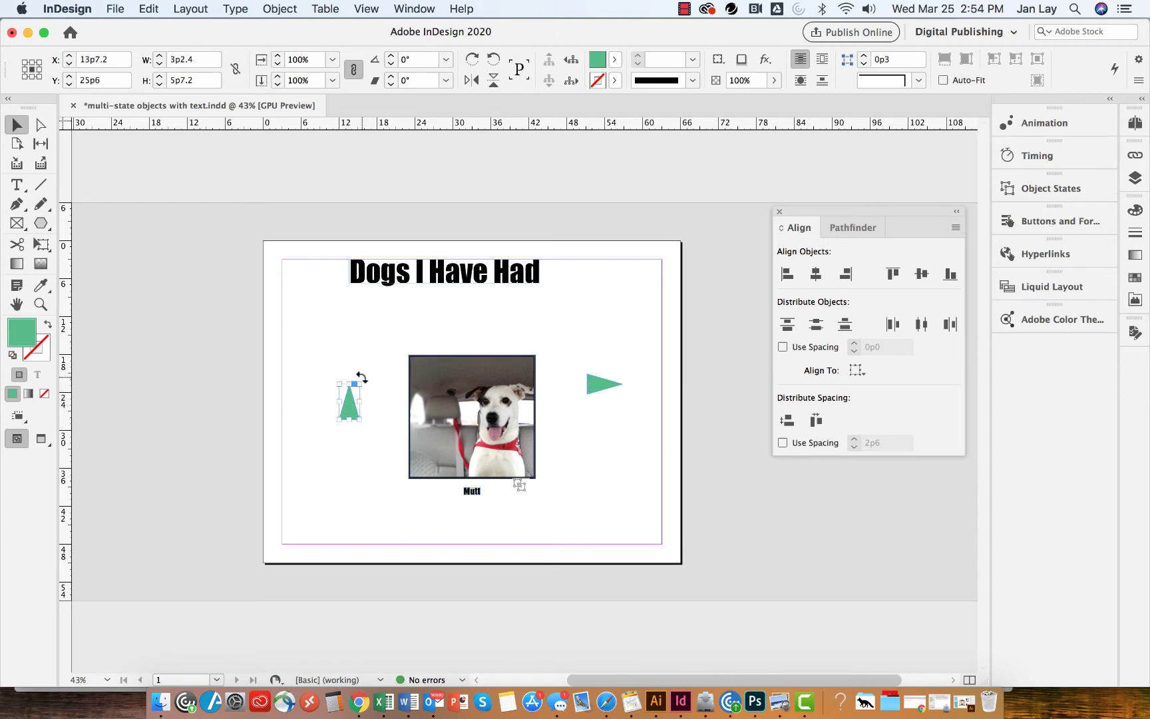
{"action": "left_click_drag", "start_coordinate": [362, 378], "coordinate": [311, 388]}
{"action": "left_click", "coordinate": [373, 482]}
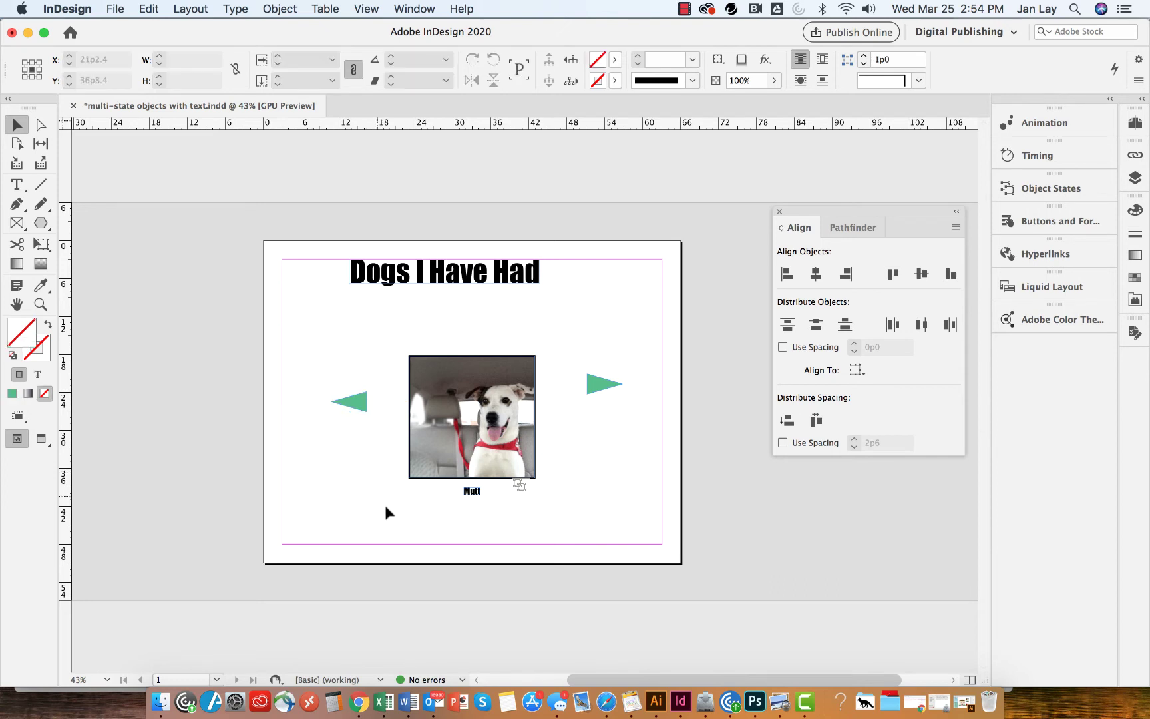
Move both arrows so they sit level on either side of the photo.
{"action": "left_click_drag", "start_coordinate": [609, 390], "coordinate": [576, 419]}
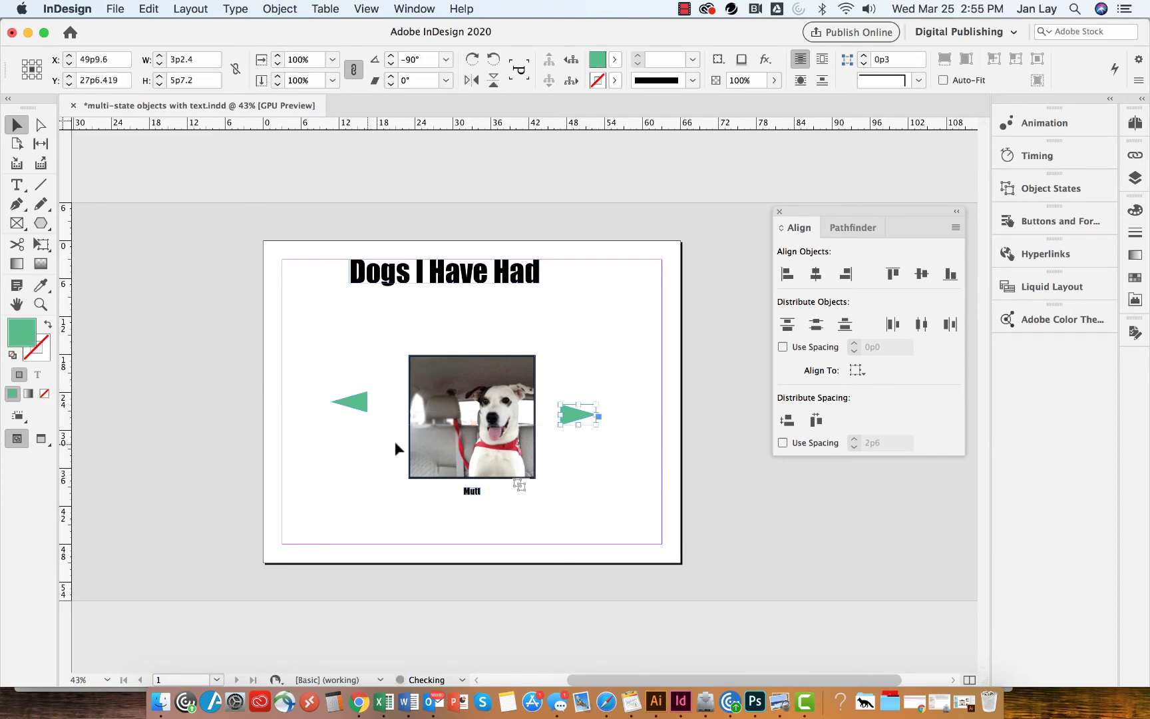
{"action": "left_click_drag", "start_coordinate": [358, 409], "coordinate": [375, 420]}
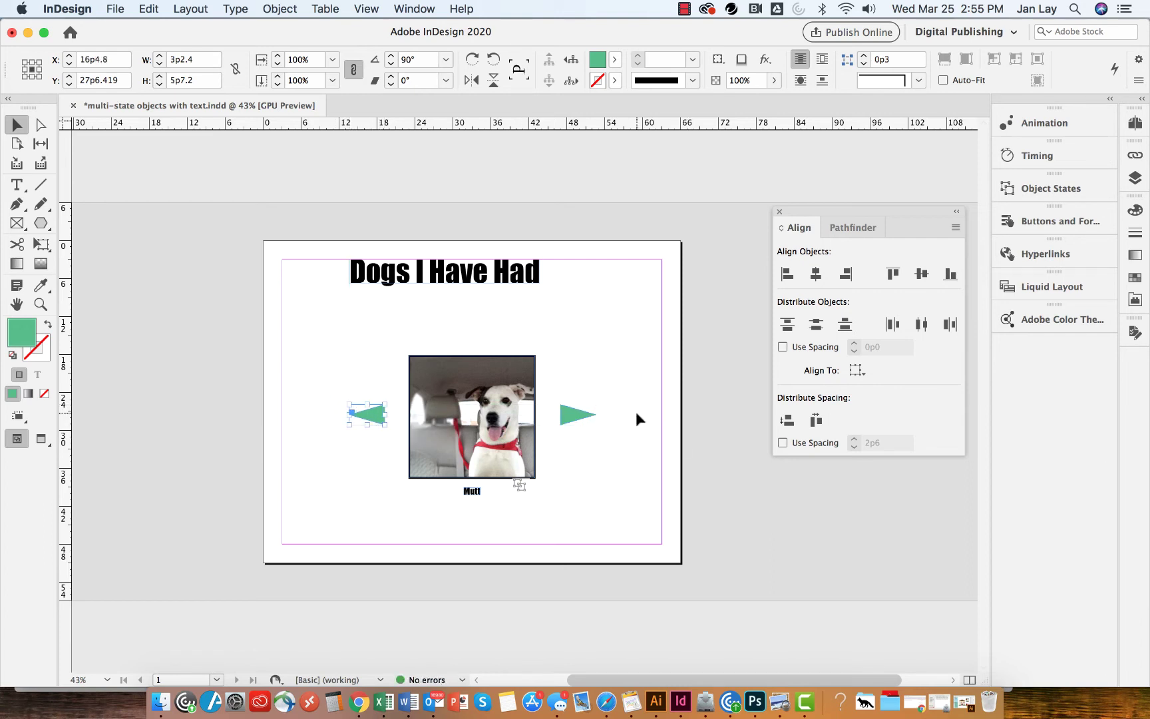
{"action": "left_click", "coordinate": [588, 472]}
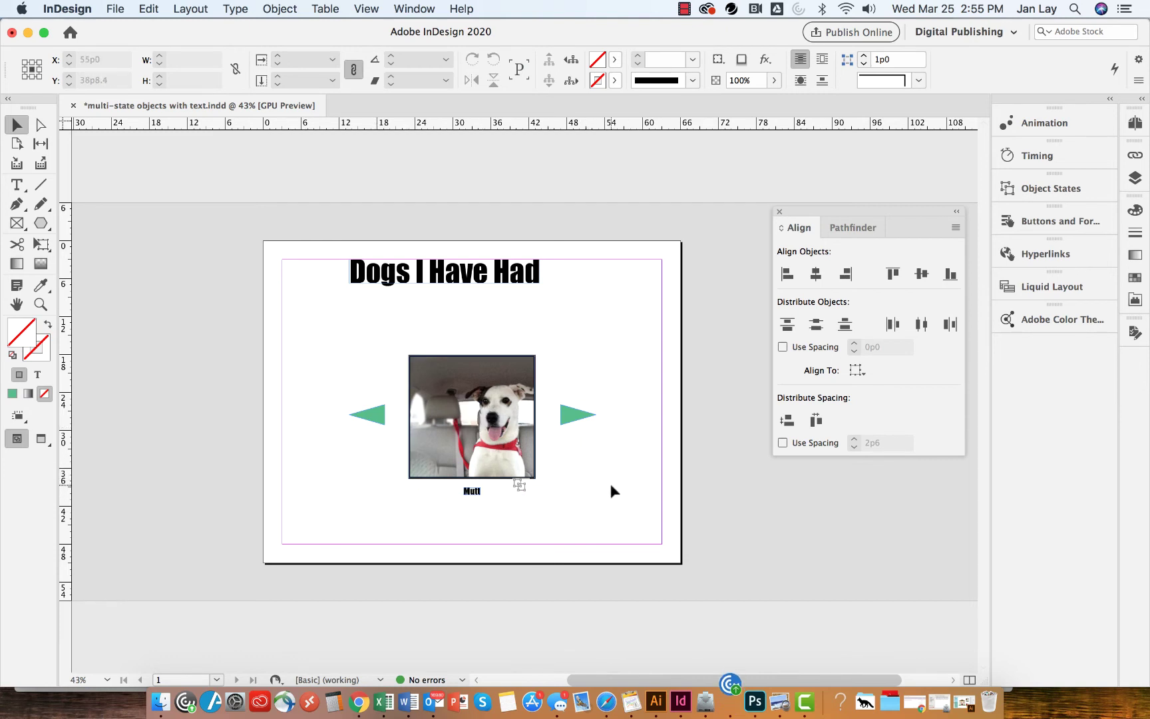
Make the right green arrow a button named 'next'.
{"action": "left_click", "coordinate": [574, 421]}
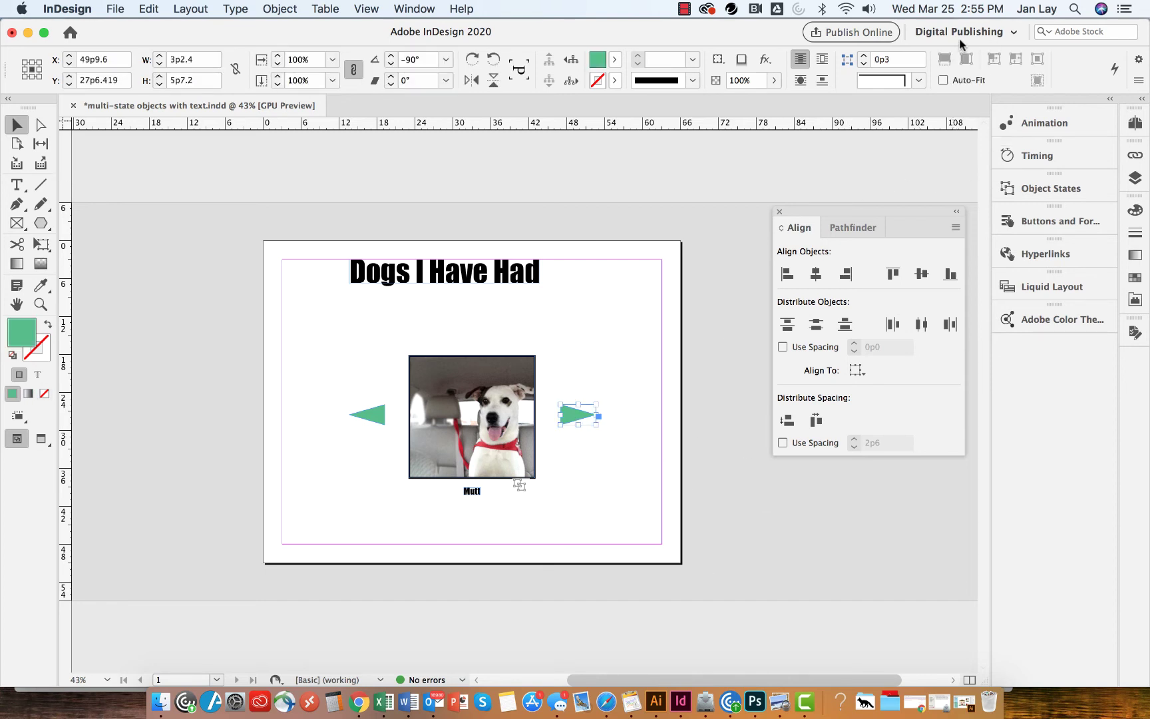
{"action": "left_click", "coordinate": [1055, 221]}
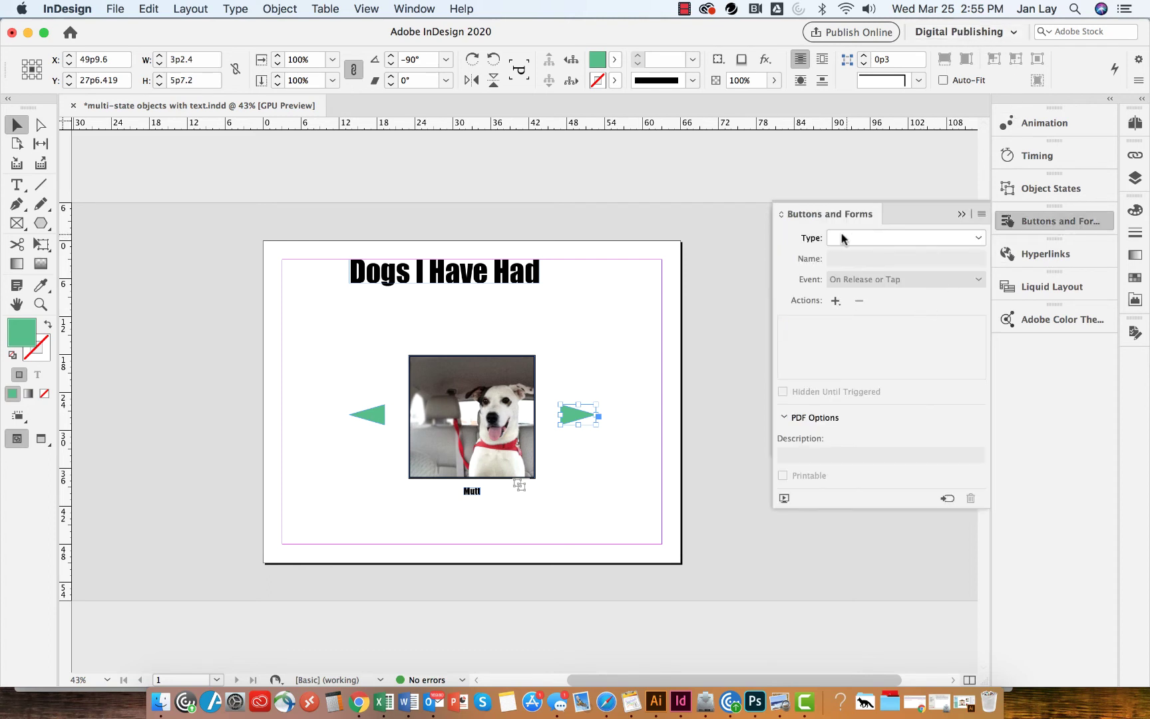
{"action": "left_click", "coordinate": [978, 238]}
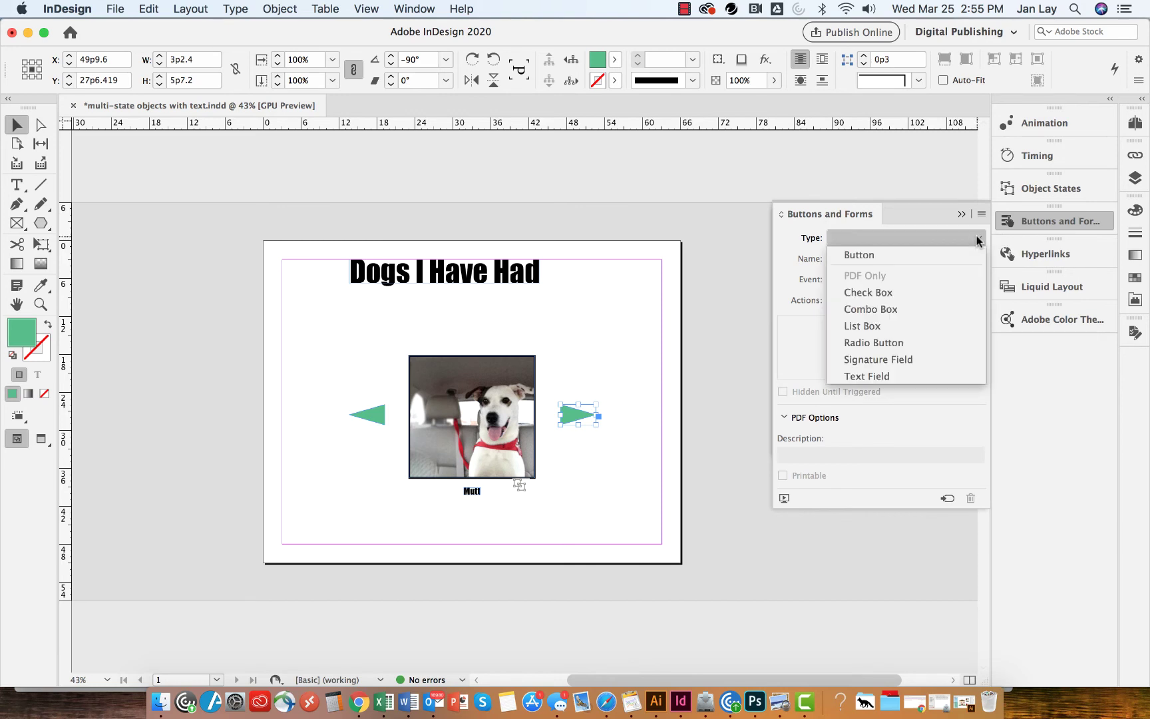
{"action": "left_click", "coordinate": [860, 255]}
{"action": "left_click", "coordinate": [867, 259]}
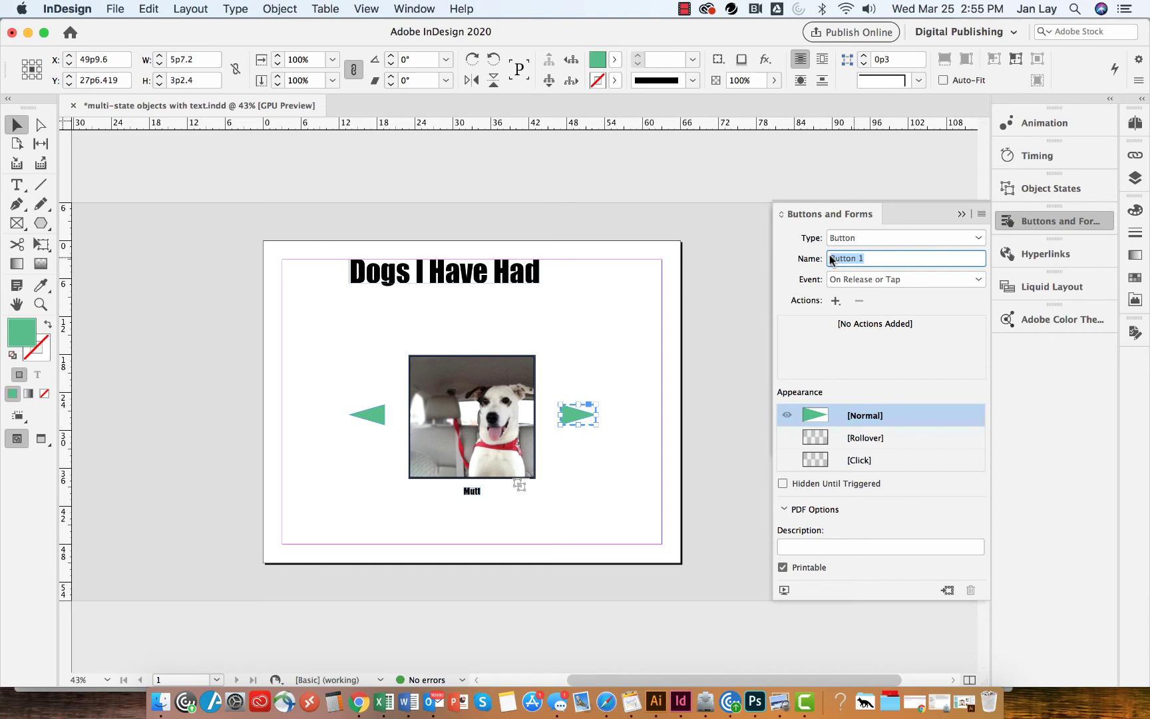
{"action": "type", "text": "next"}
Give it a Go To Next State action for Multi-state 1 with Stop at Last State checked.
{"action": "left_click", "coordinate": [837, 302]}
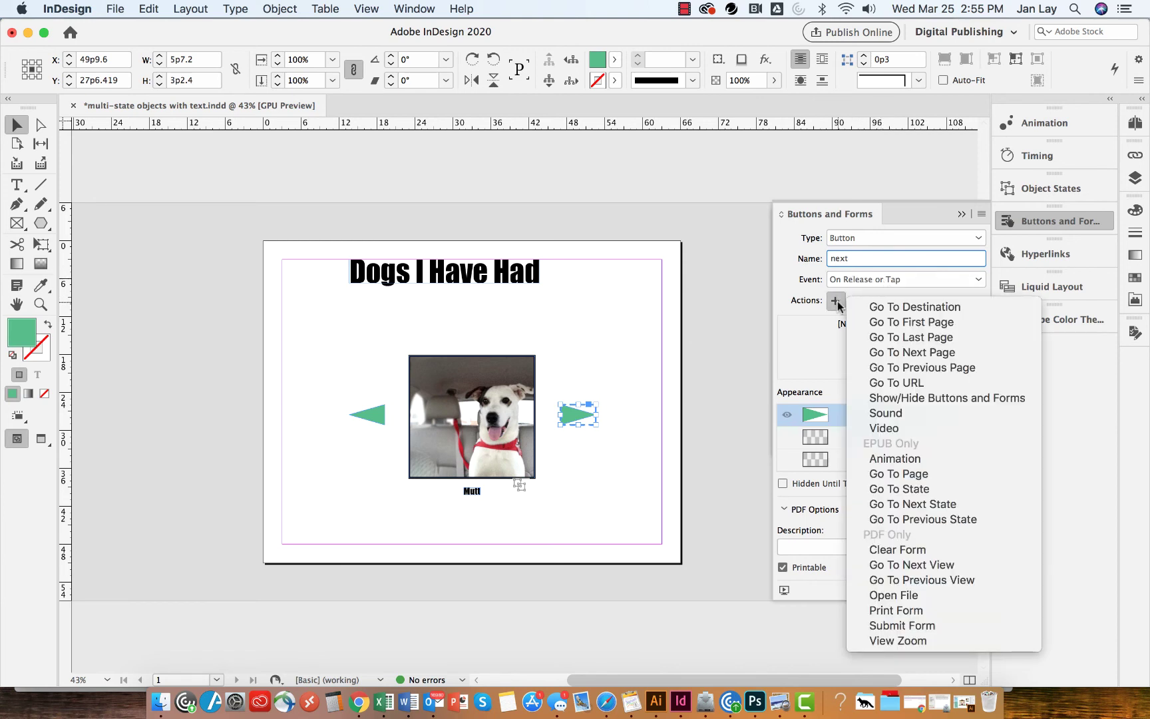
{"action": "left_click", "coordinate": [938, 503]}
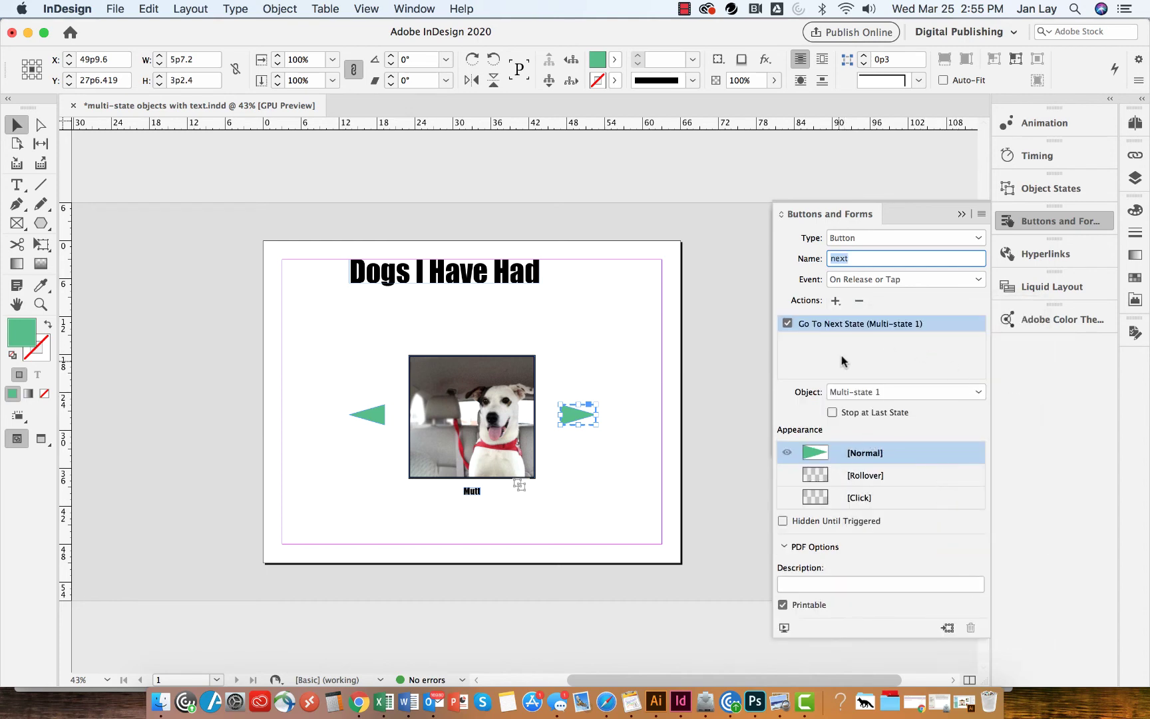
{"action": "left_click", "coordinate": [832, 413]}
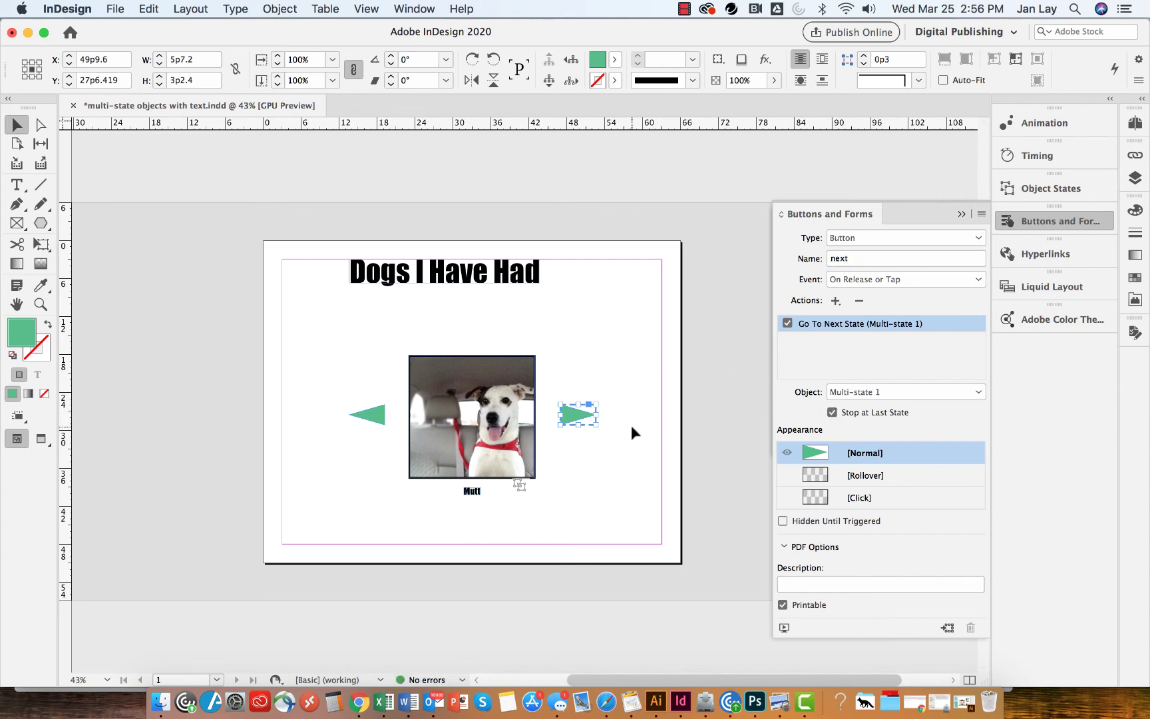
Make the left green arrow a button named 'previous'.
{"action": "left_click", "coordinate": [372, 415]}
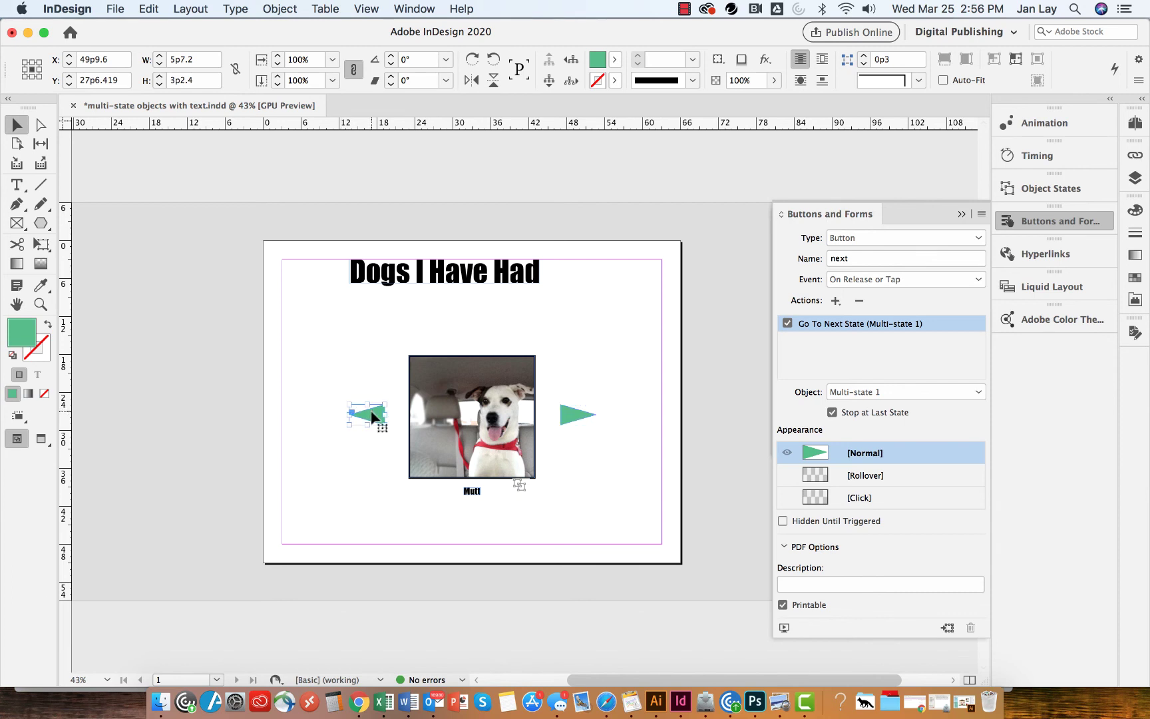
{"action": "left_click", "coordinate": [977, 238]}
{"action": "left_click", "coordinate": [890, 254]}
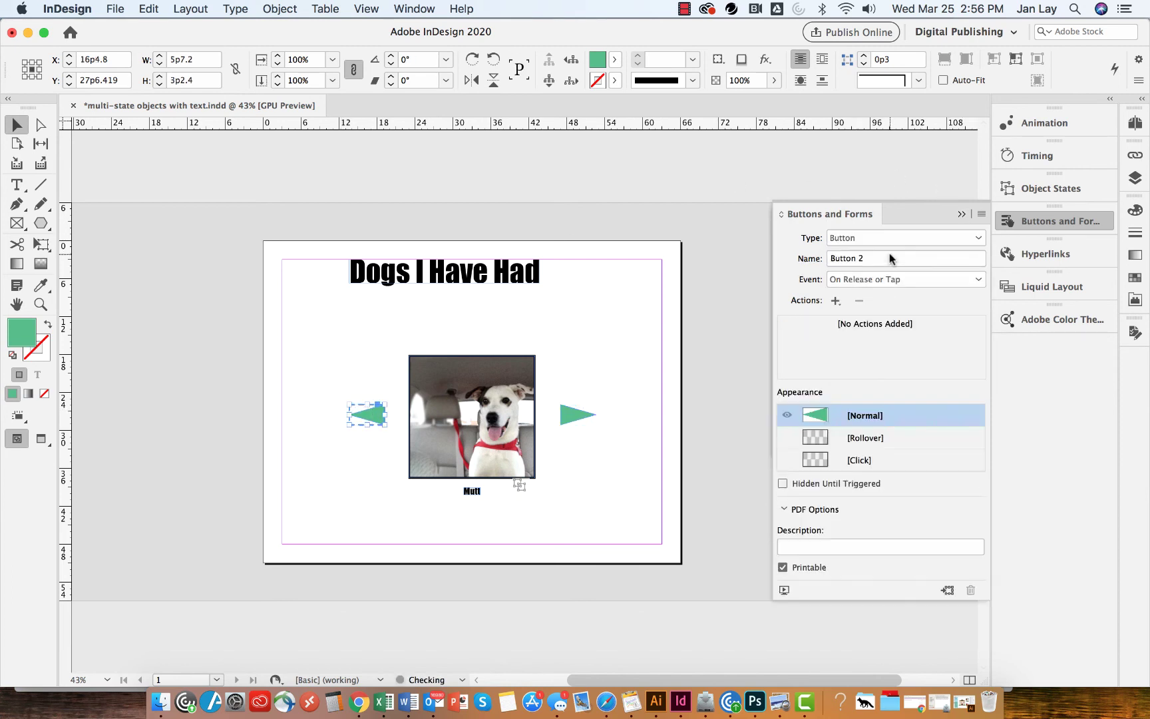
{"action": "left_click", "coordinate": [870, 261]}
{"action": "left_click_drag", "start_coordinate": [870, 261], "coordinate": [826, 261]}
{"action": "type", "text": "p"}
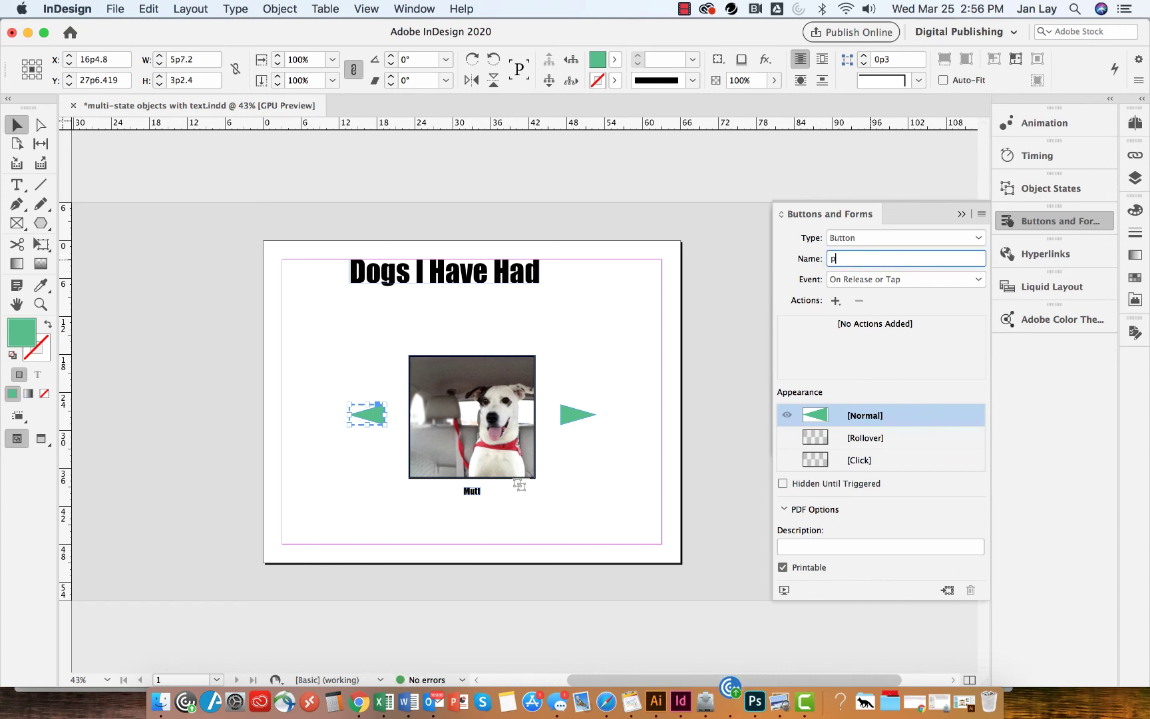
{"action": "type", "text": "revious"}
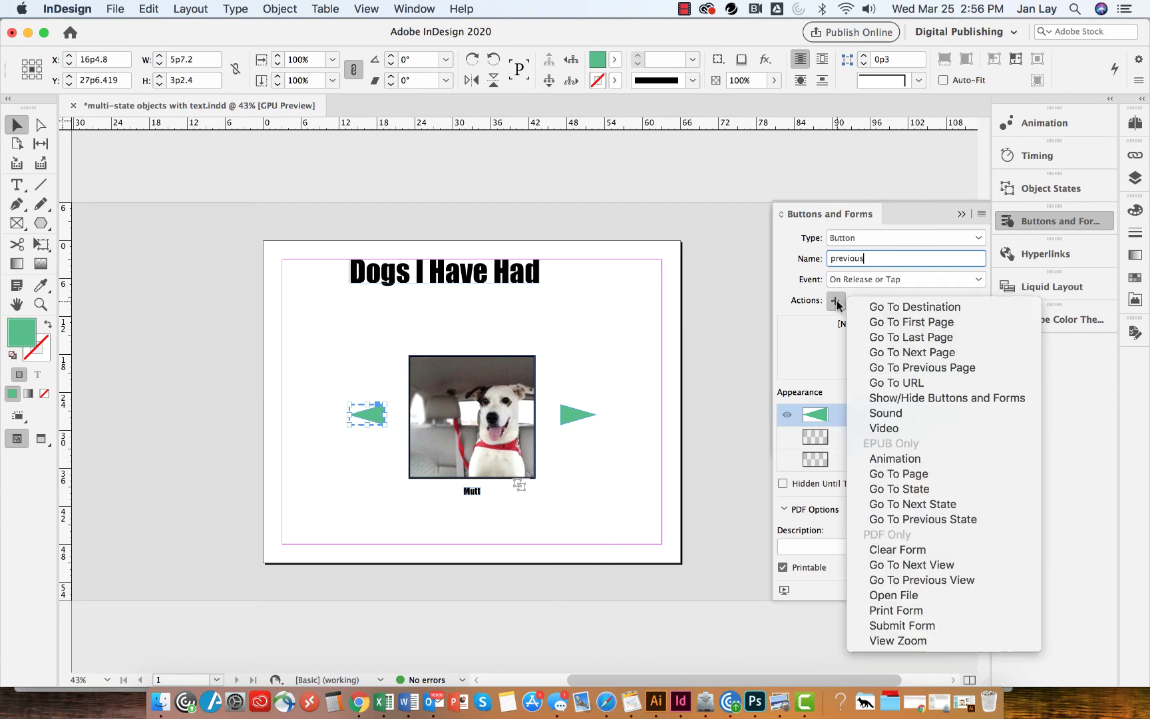
Give it a Go To Previous State action with Stop at First State checked.
{"action": "left_click", "coordinate": [836, 301]}
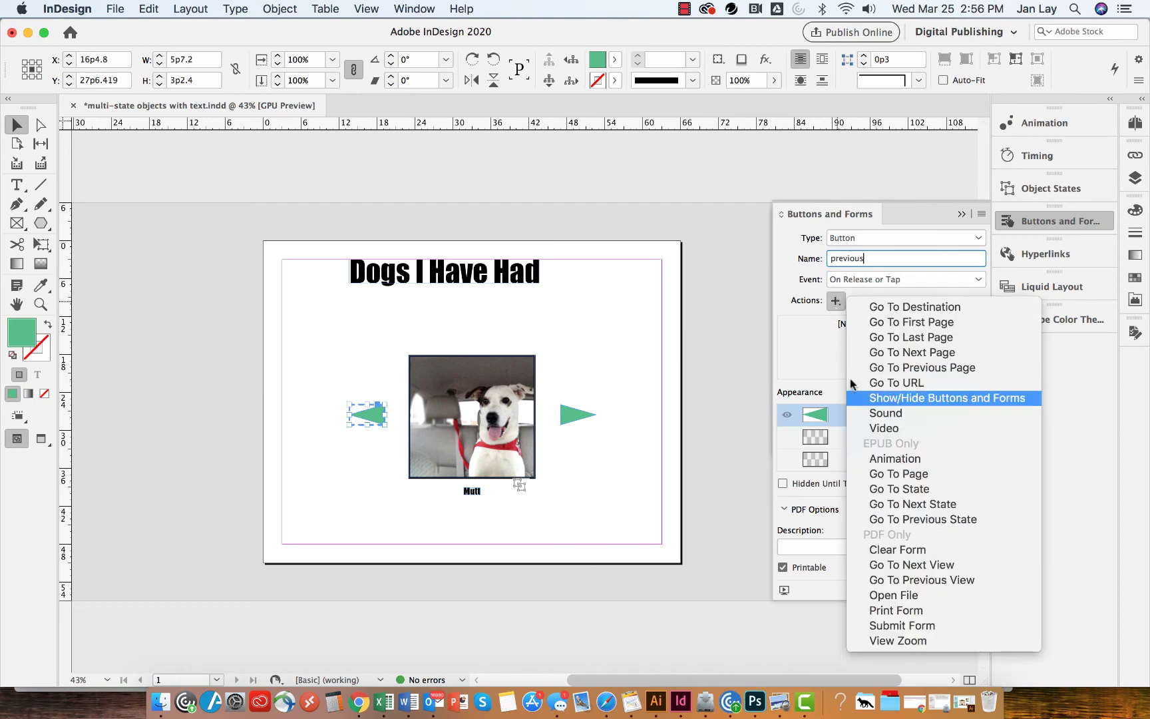
{"action": "left_click", "coordinate": [896, 521]}
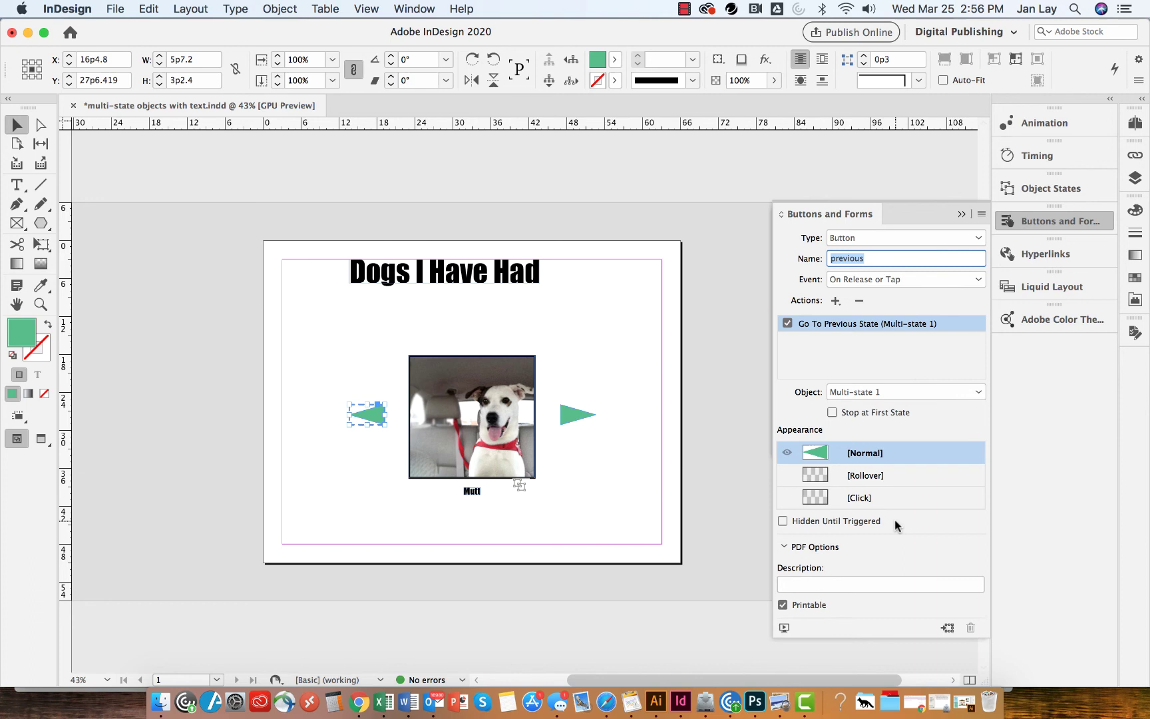
{"action": "left_click", "coordinate": [832, 413]}
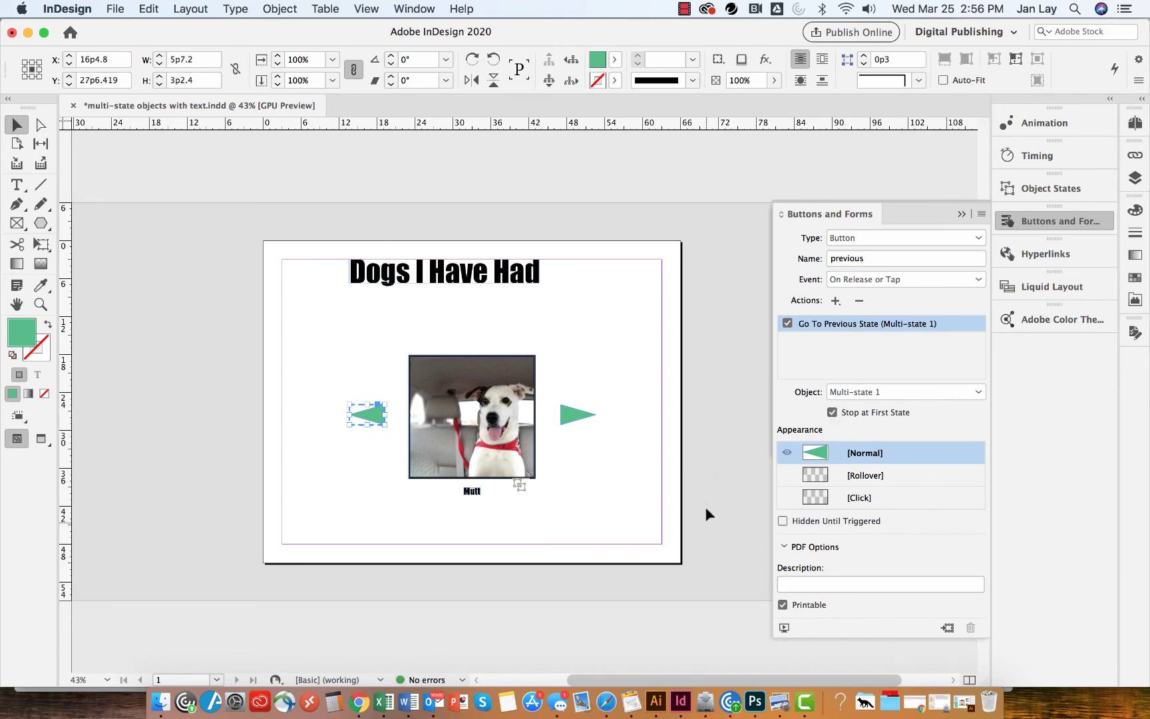
{"action": "left_click", "coordinate": [782, 604]}
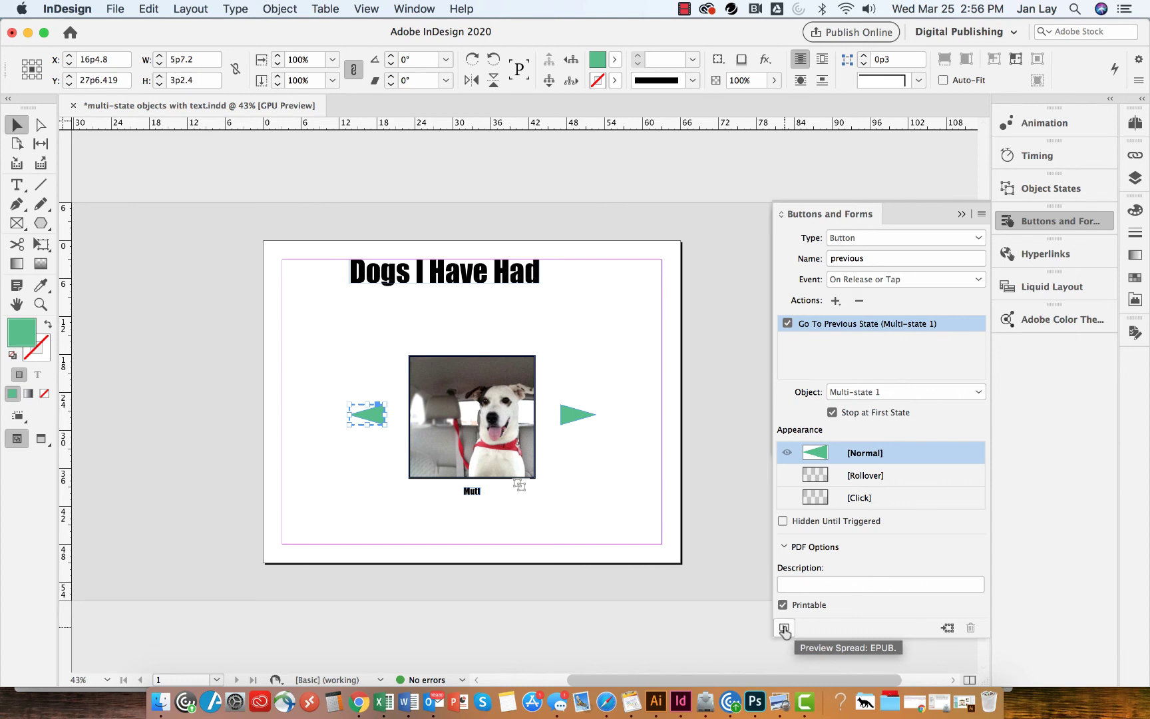
Open the EPUB Interactivity Preview and enlarge and reposition its panel.
{"action": "left_click", "coordinate": [784, 629]}
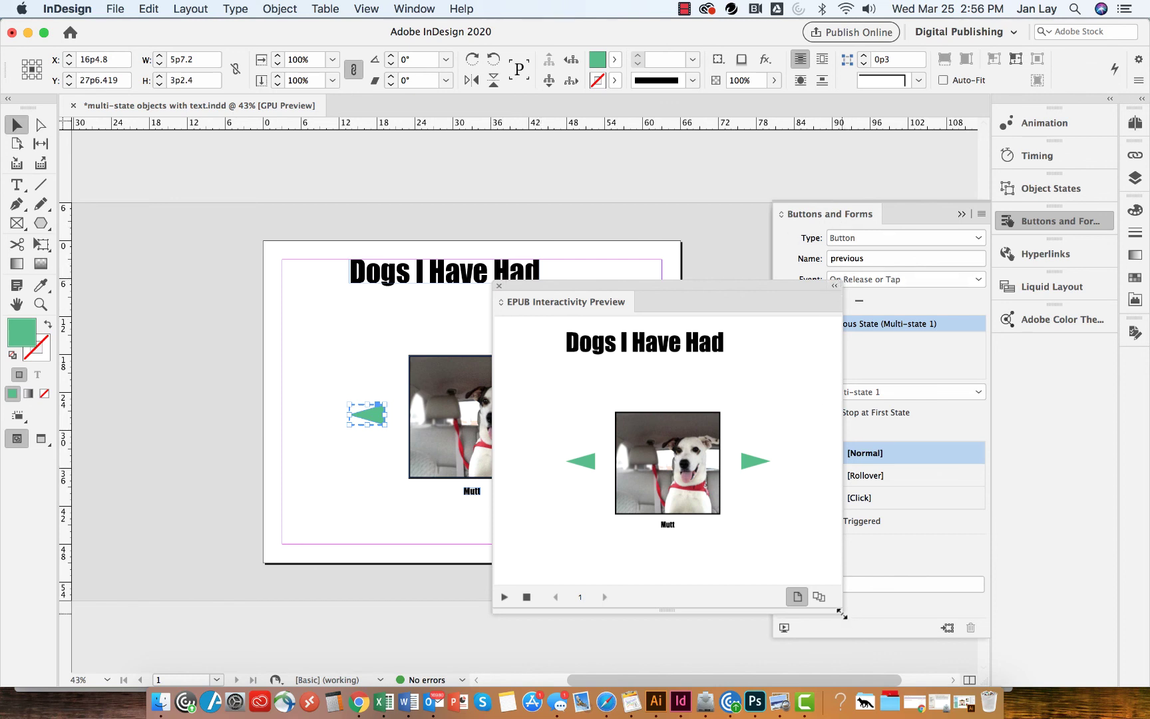
{"action": "left_click_drag", "start_coordinate": [840, 611], "coordinate": [937, 652]}
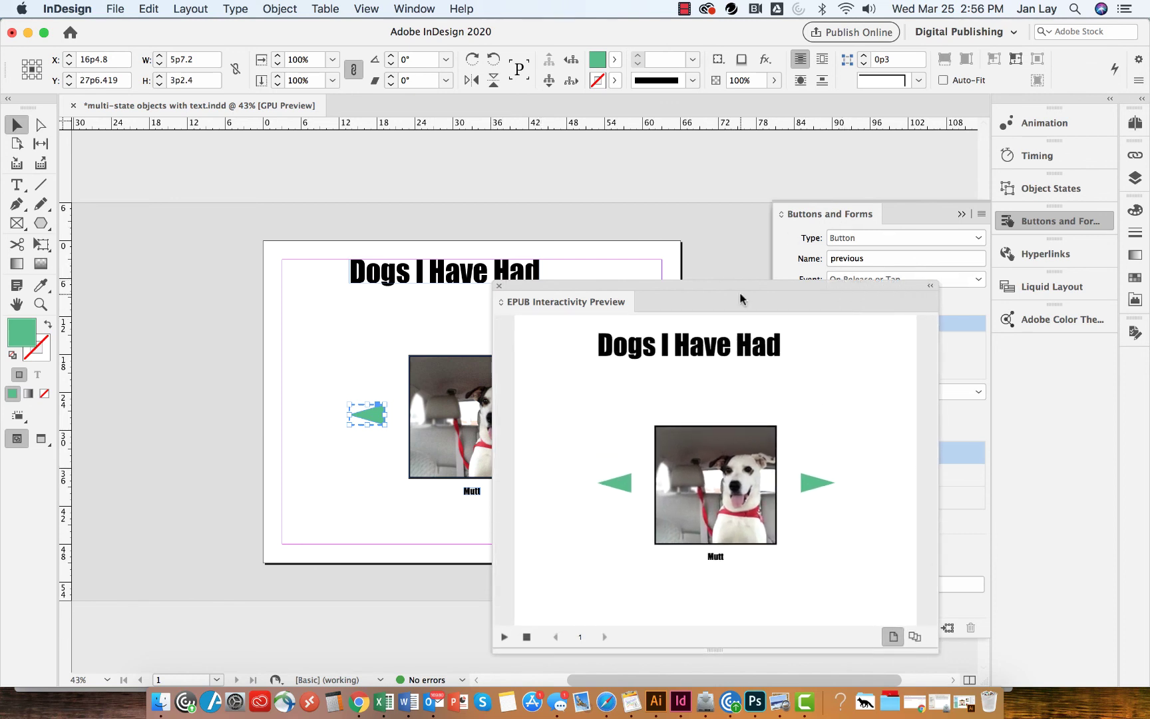
{"action": "left_click_drag", "start_coordinate": [742, 297], "coordinate": [692, 154]}
Advance the slideshow from Mutt through GSP and Weimaraner to Boxer, then step back to Mutt.
{"action": "left_click", "coordinate": [776, 349]}
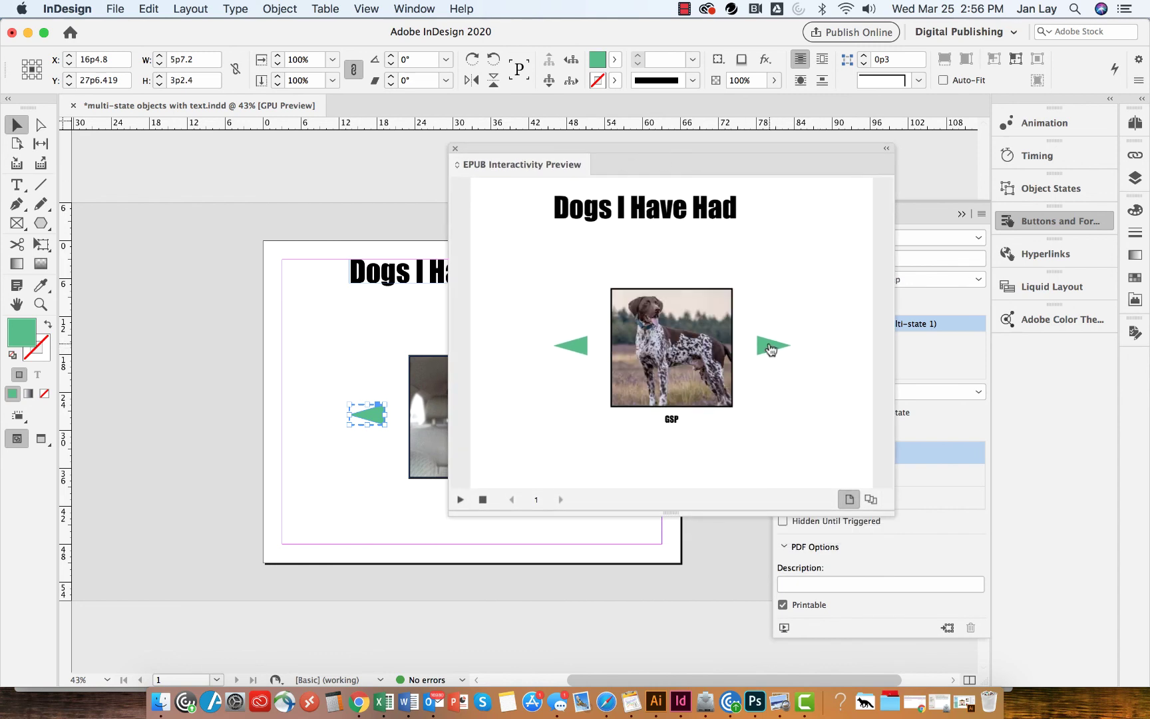
{"action": "left_click", "coordinate": [770, 349]}
{"action": "left_click", "coordinate": [770, 349]}
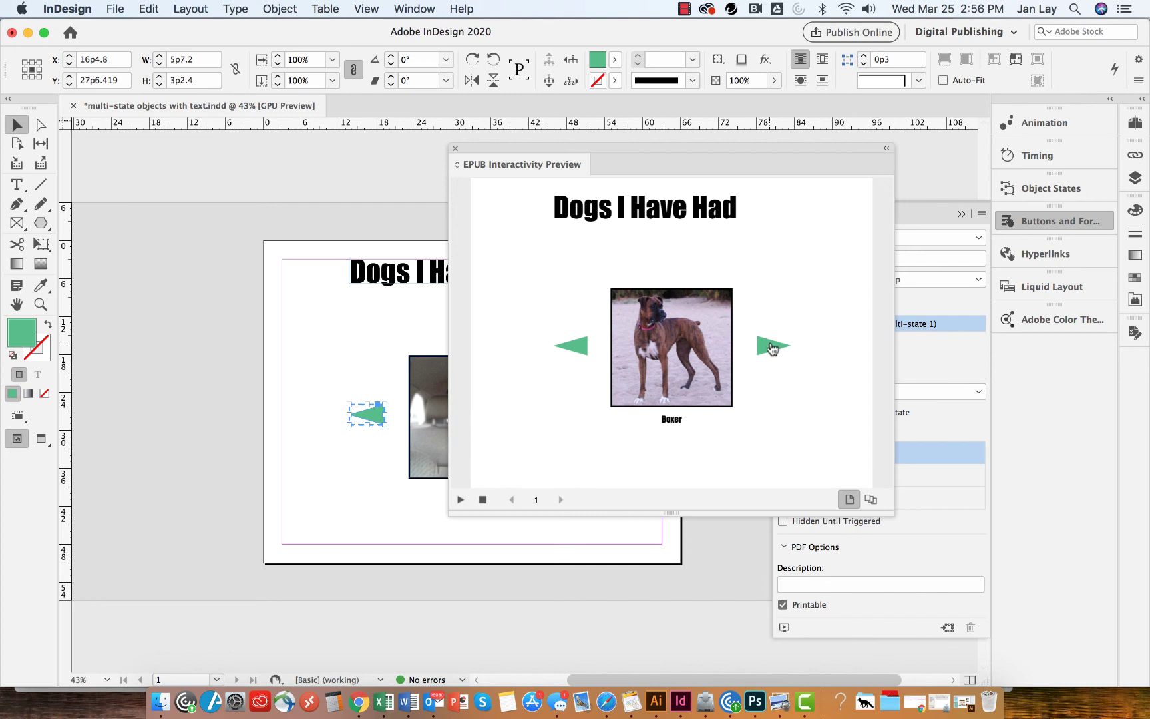
{"action": "left_click", "coordinate": [579, 350]}
{"action": "left_click", "coordinate": [579, 350]}
{"action": "left_click", "coordinate": [579, 349]}
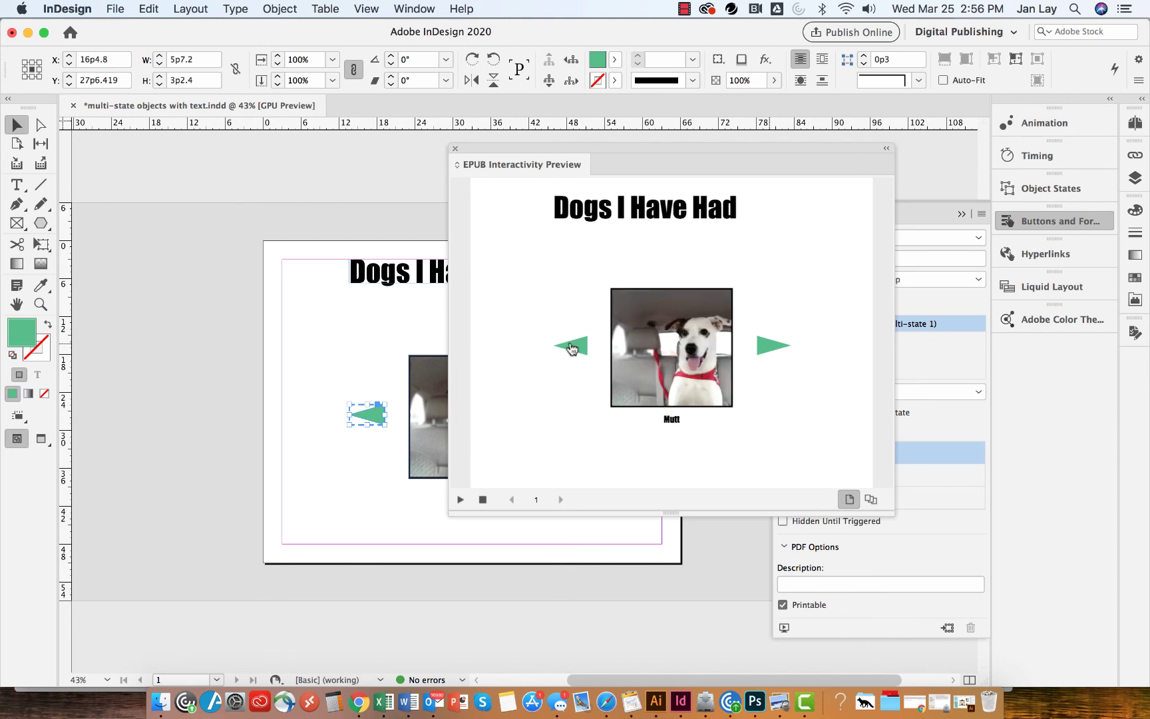
Advance the slideshow again from Mutt through GSP and Weimaraner to Boxer.
{"action": "left_click", "coordinate": [766, 347]}
{"action": "left_click", "coordinate": [766, 347]}
{"action": "left_click", "coordinate": [766, 347]}
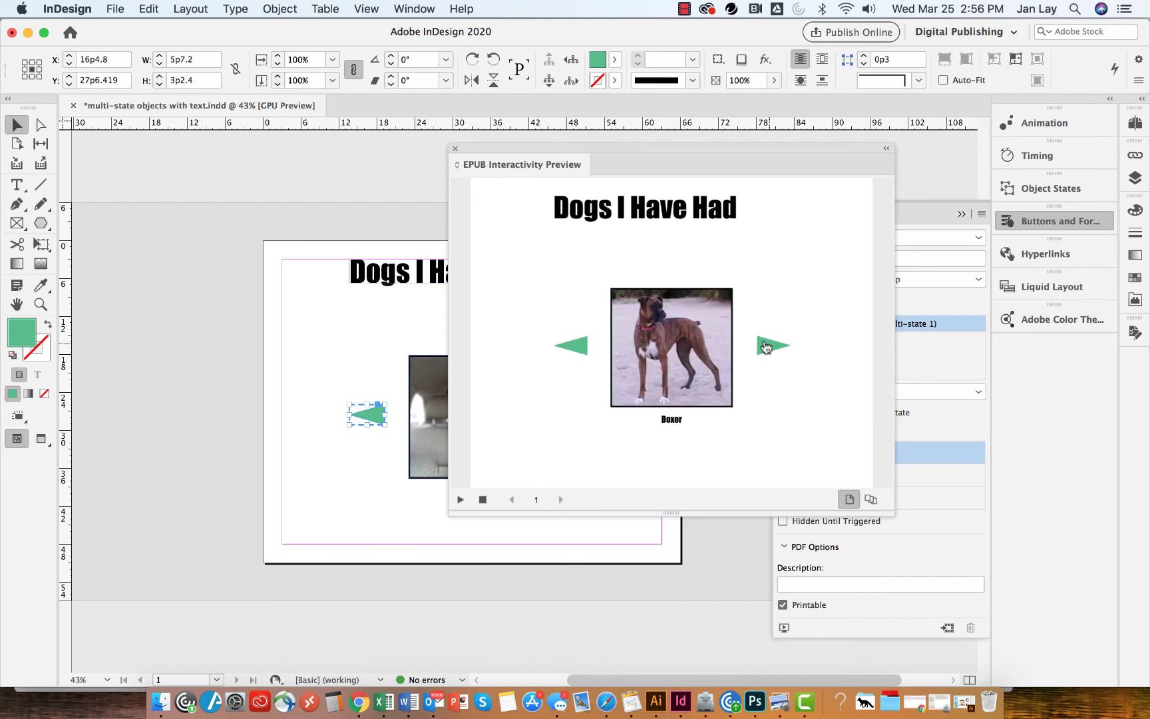